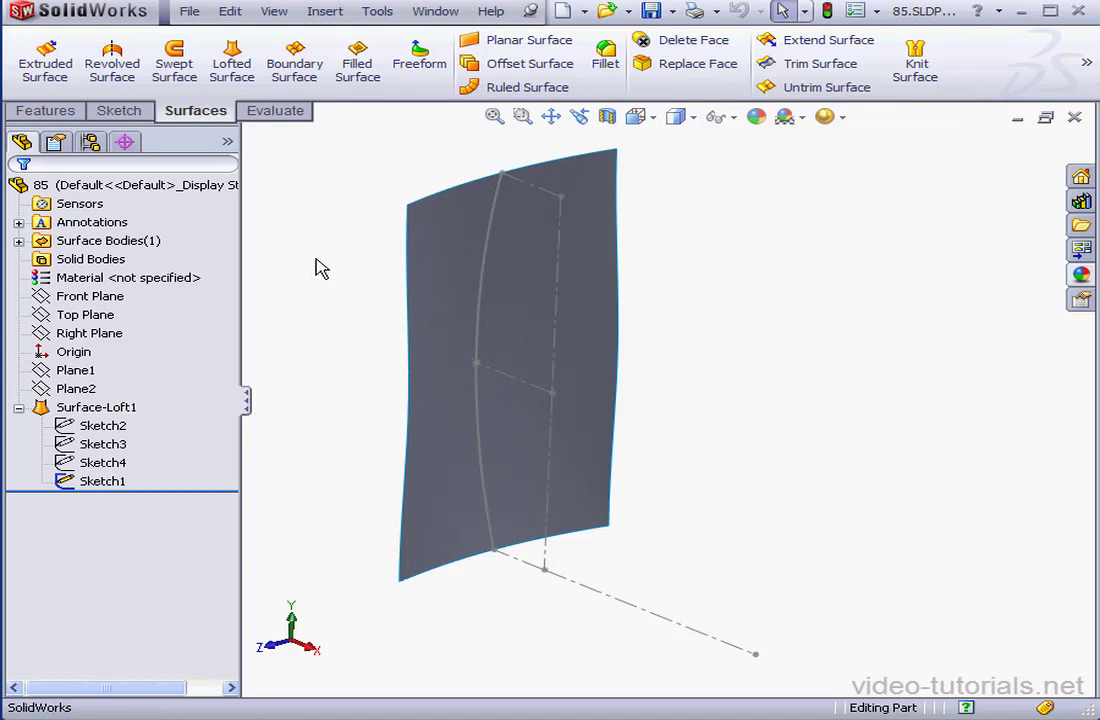
- Sketch a three-point spline on the Front Plane through the curved profile's upper end, the vertical centerline's top and the base centerline's far end
right_click(110, 296)
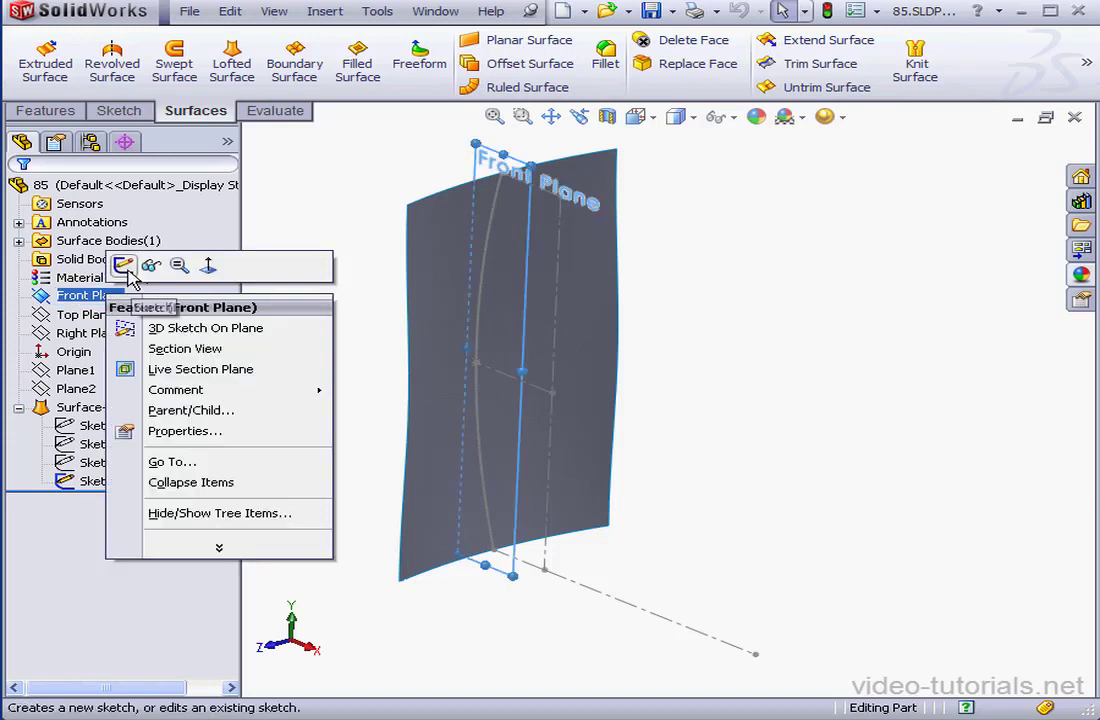
click(123, 265)
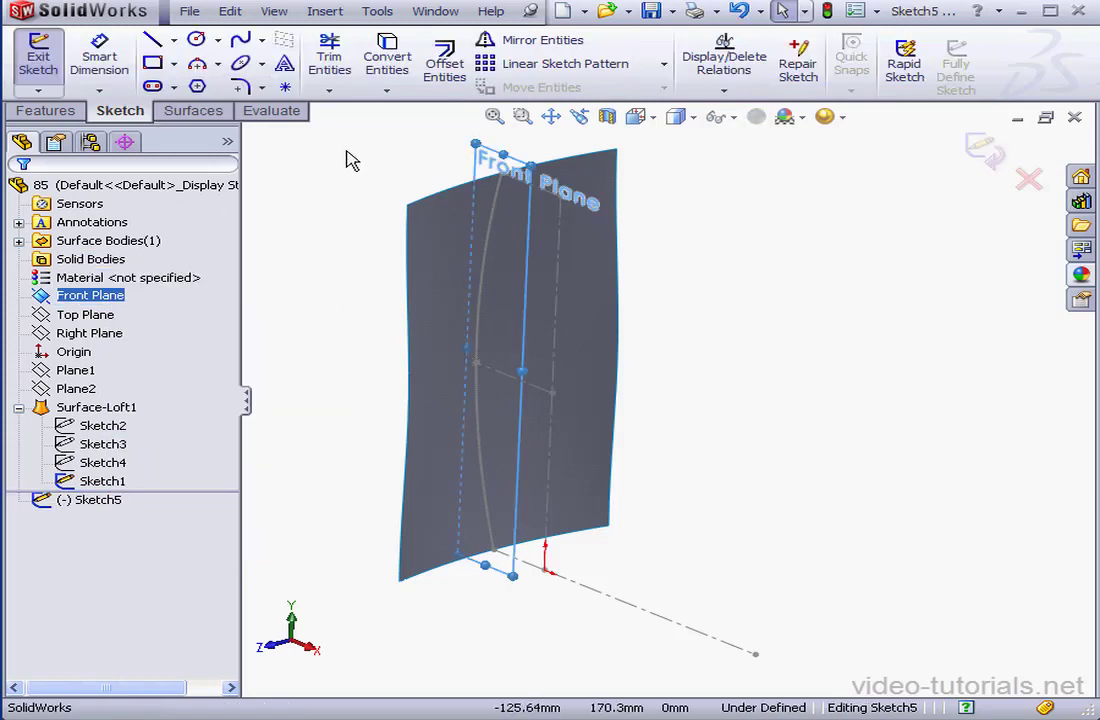
click(241, 40)
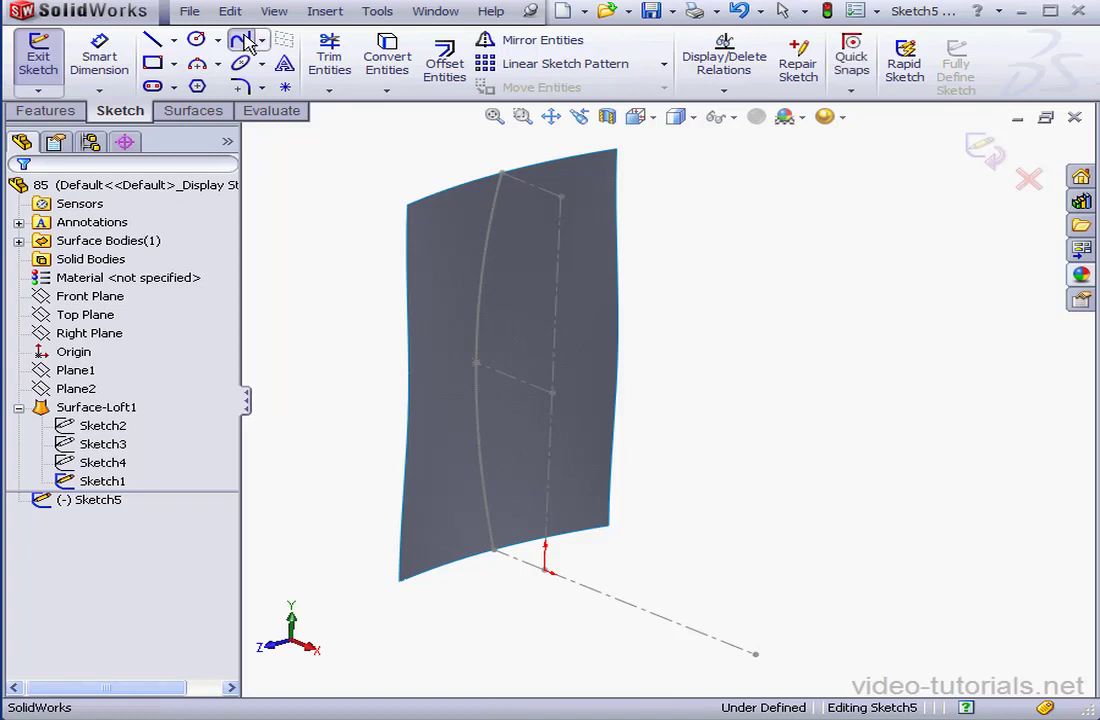
click(502, 174)
click(561, 196)
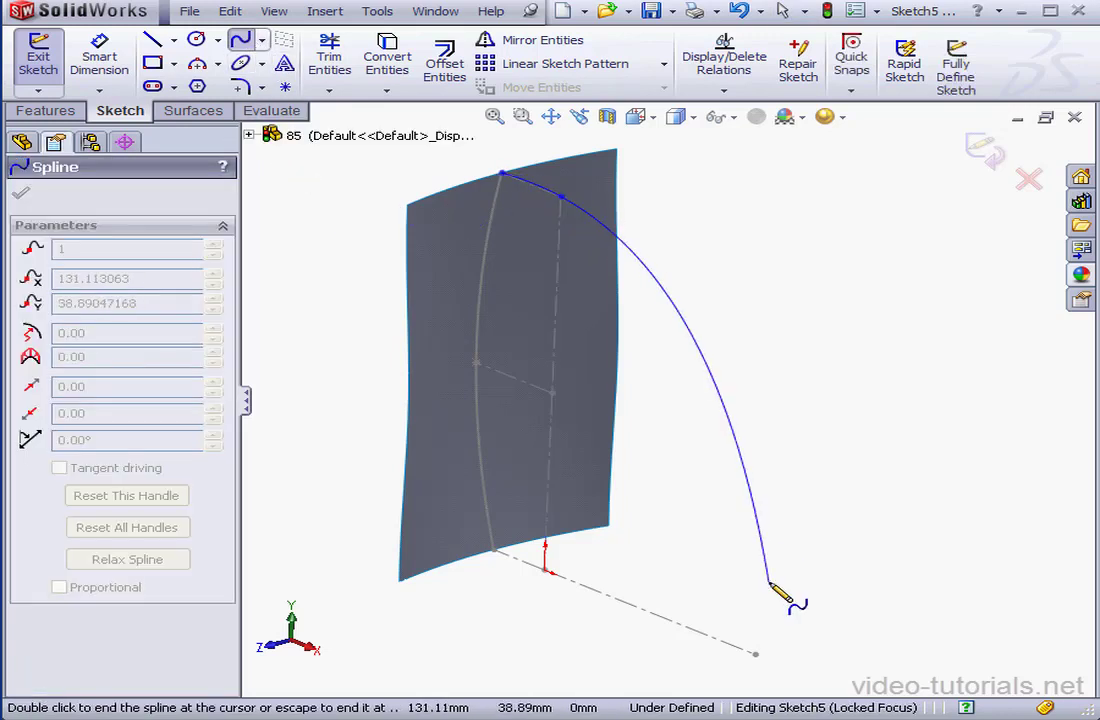
click(755, 654)
right_click(822, 602)
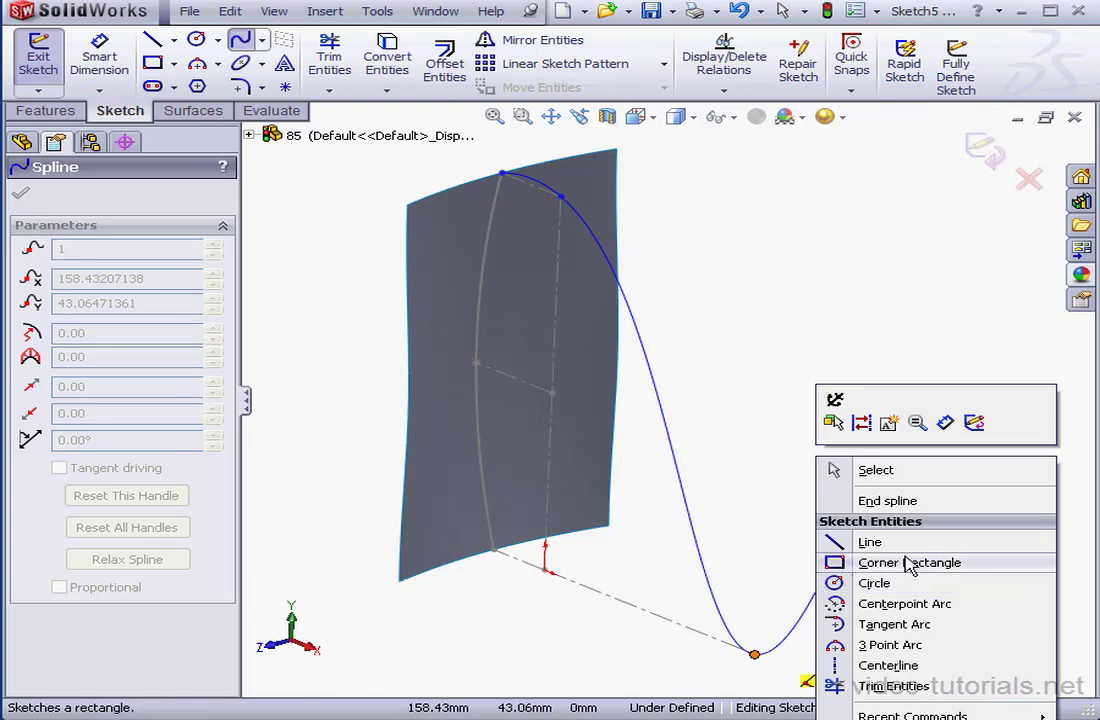
click(888, 499)
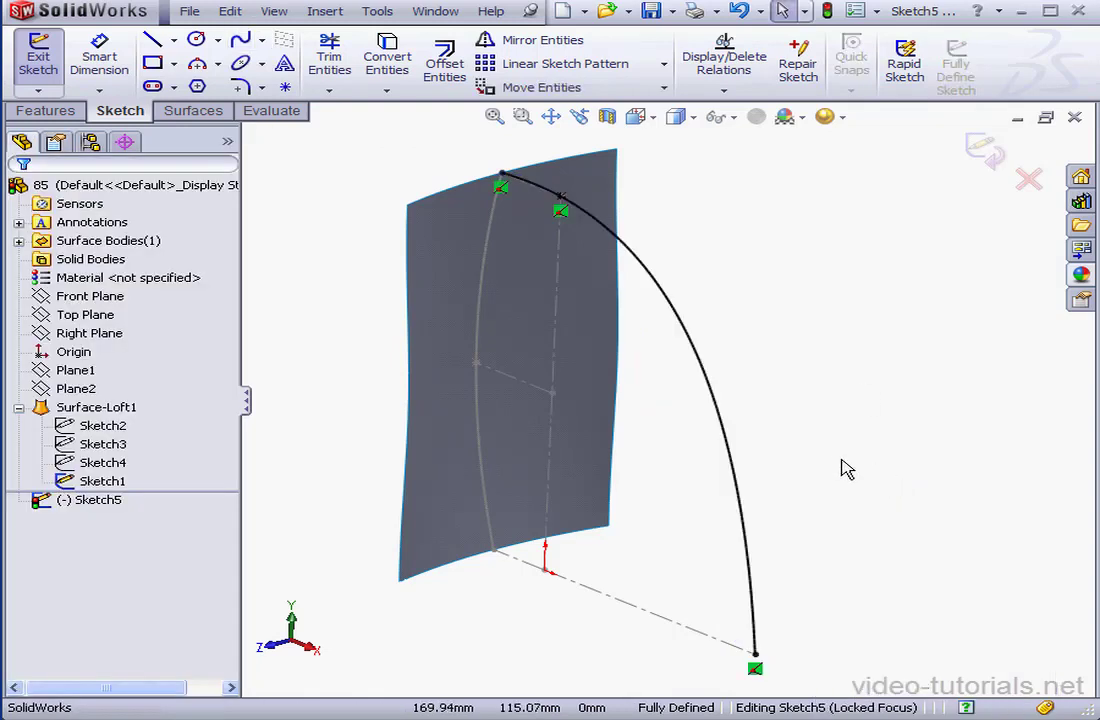
click(983, 152)
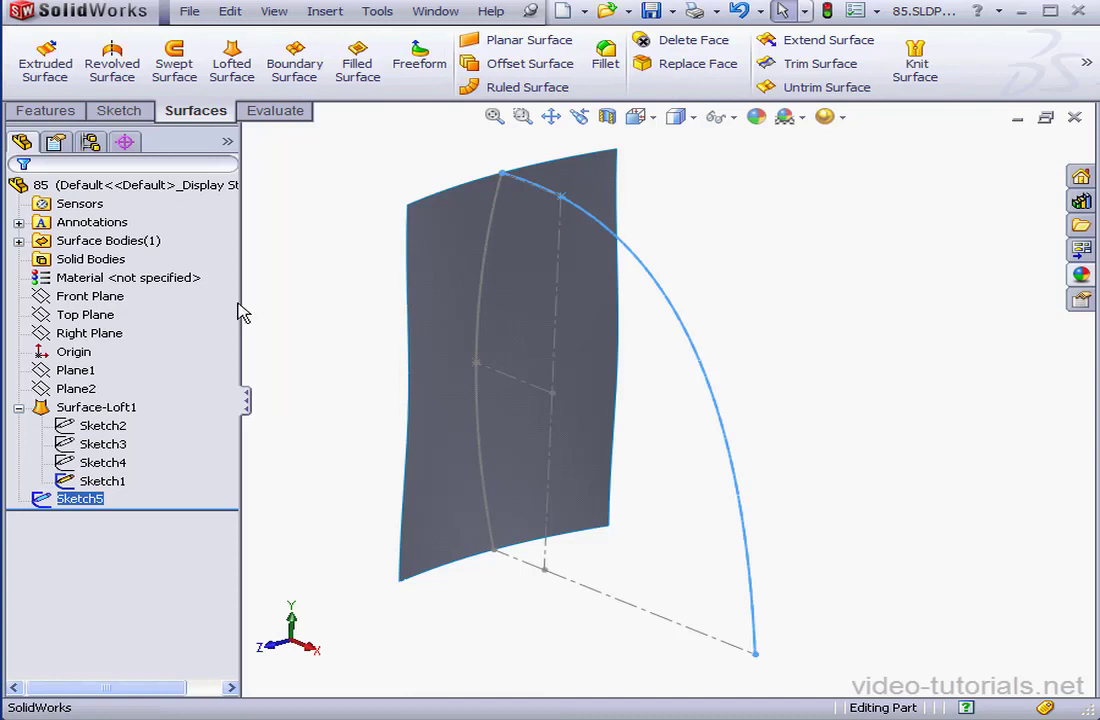
- Start a sketch on the Top Plane and draw a three-point arc with a chord of about 82 mm around the base centerline's far end
right_click(100, 315)
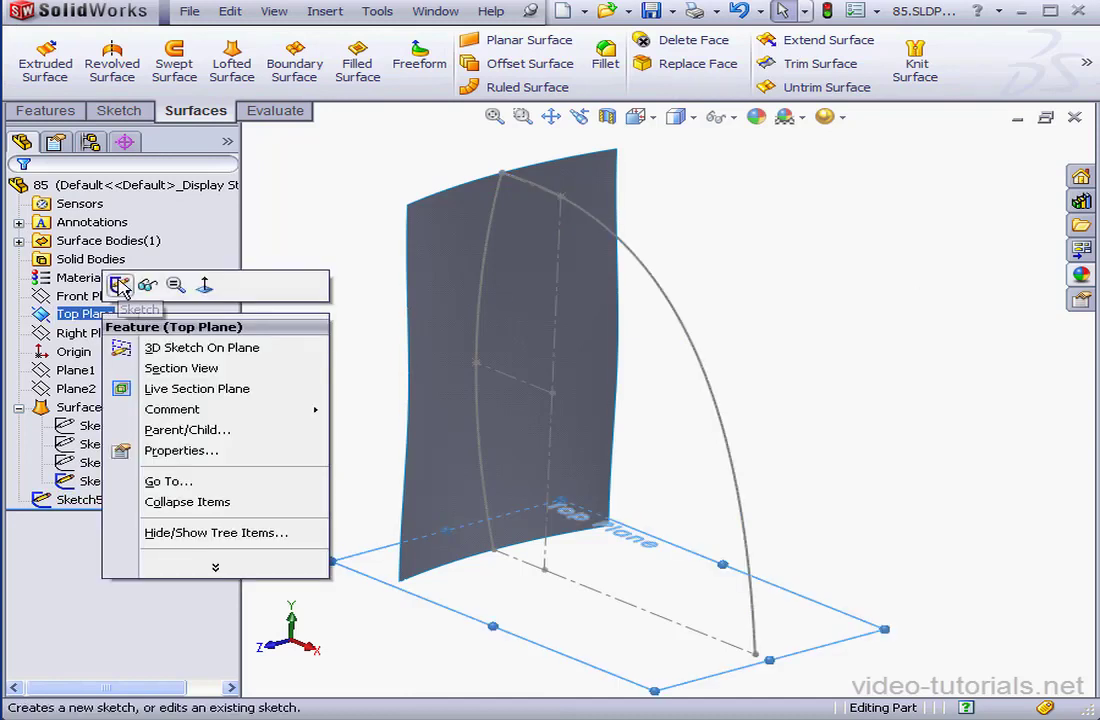
click(120, 287)
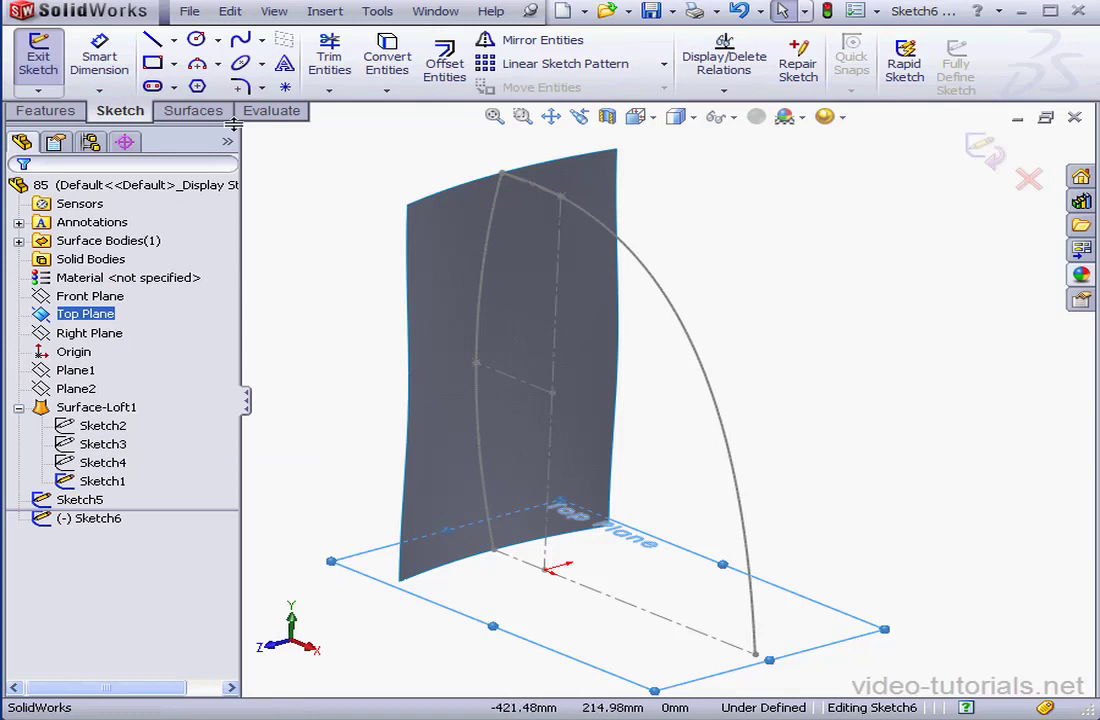
click(217, 63)
click(225, 128)
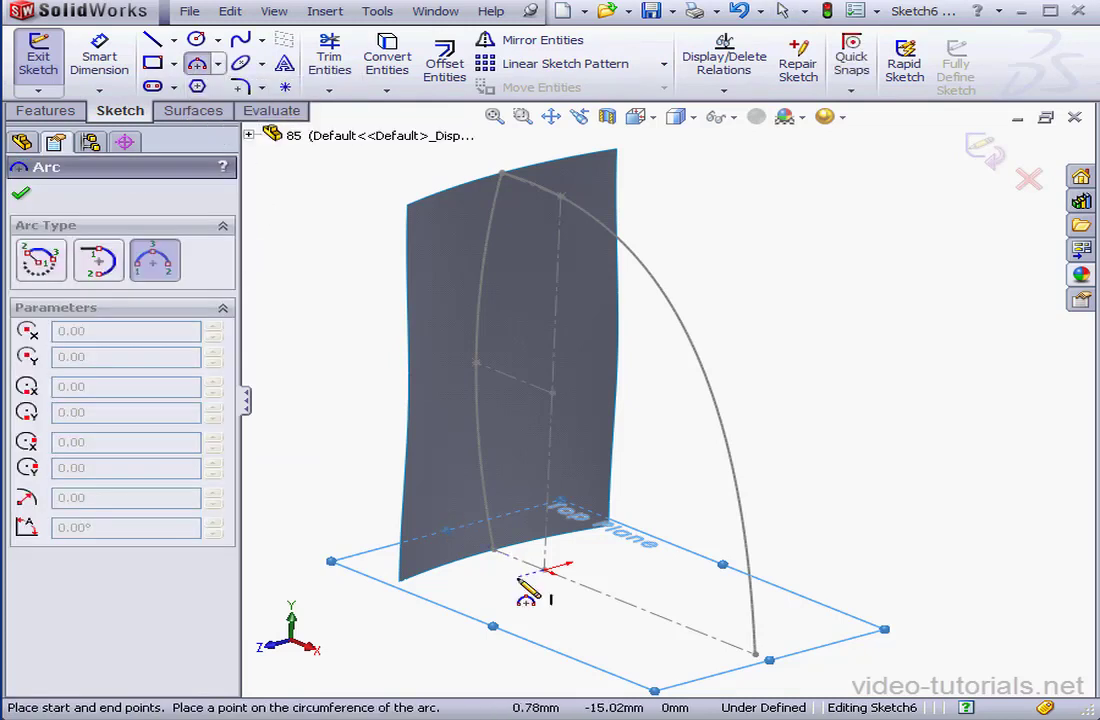
click(642, 669)
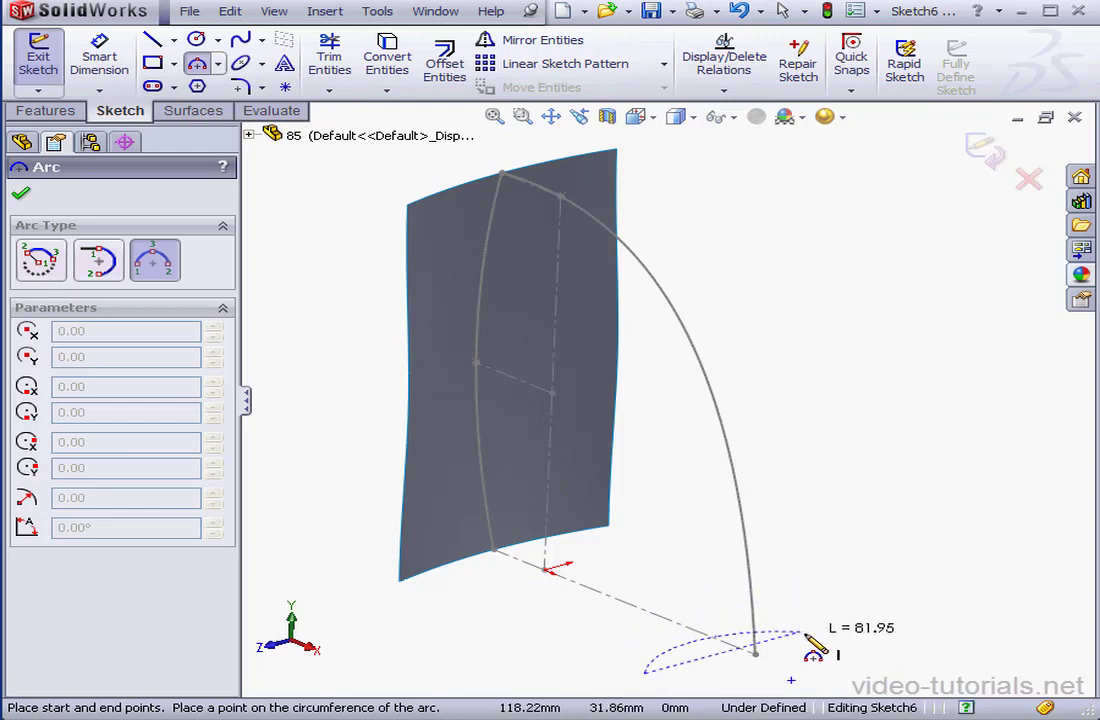
click(806, 636)
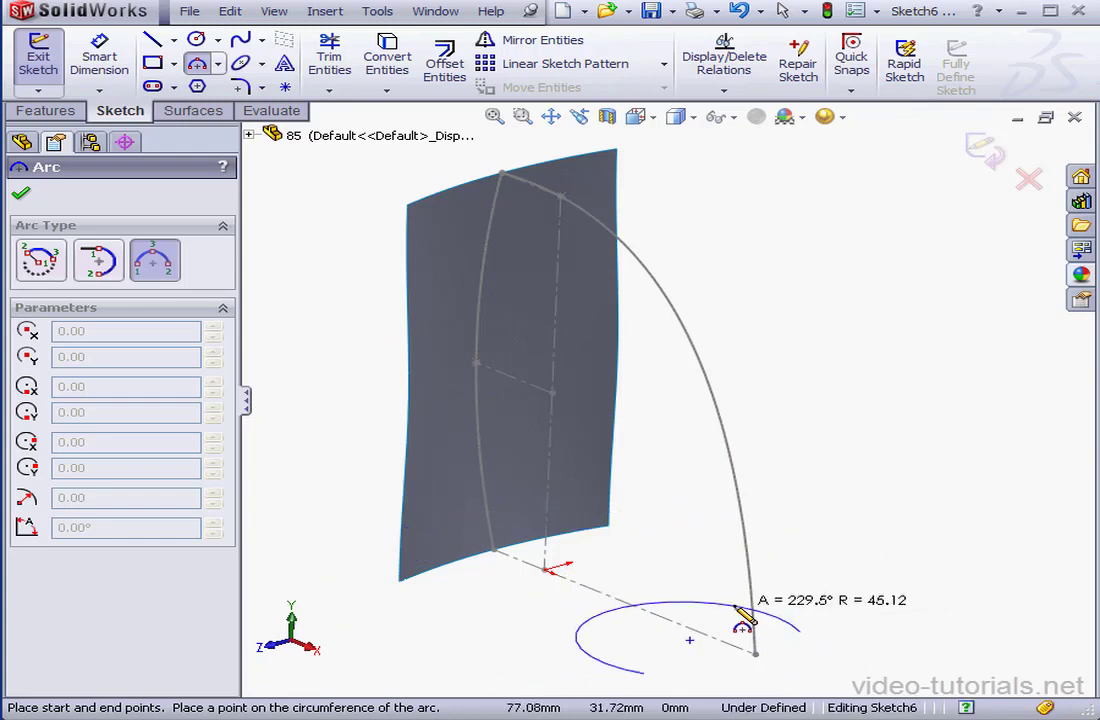
click(806, 676)
right_click(840, 588)
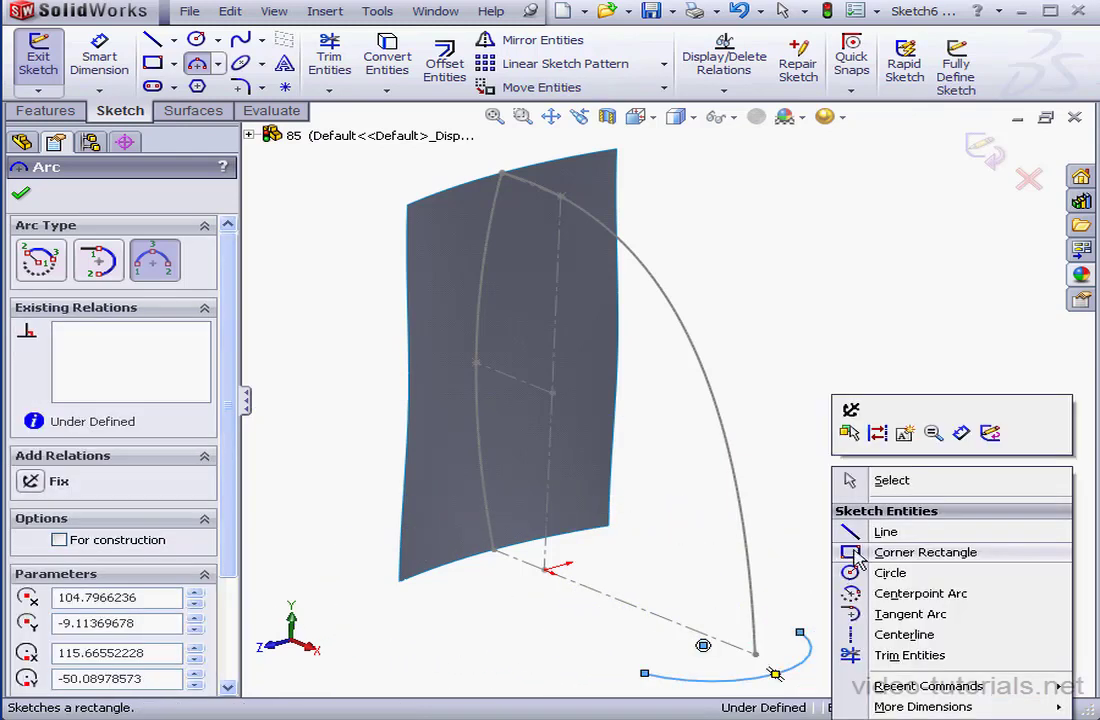
click(895, 481)
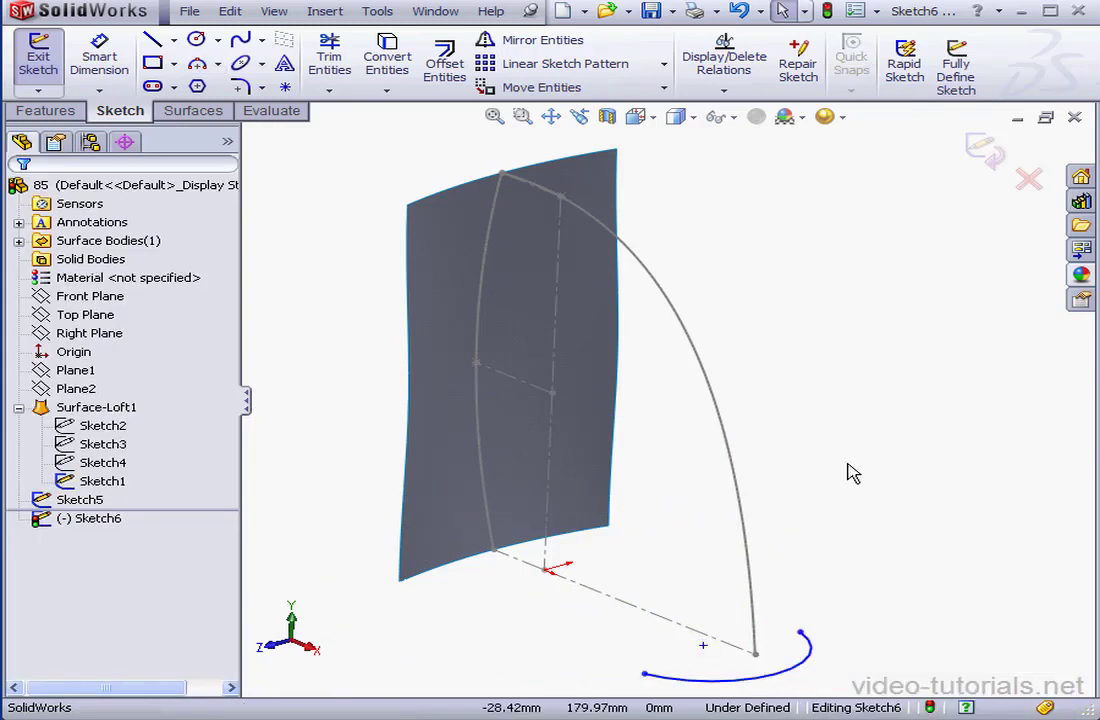
- Draw a centerline joining the two endpoints of the arc
click(174, 40)
click(150, 80)
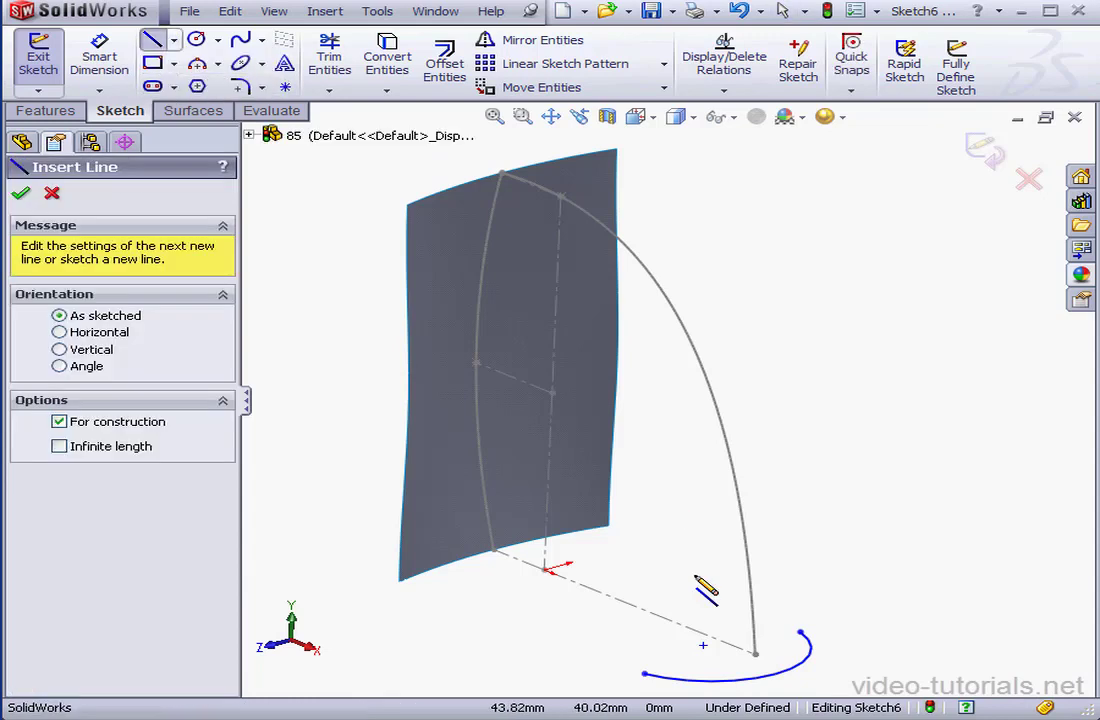
click(644, 674)
click(800, 632)
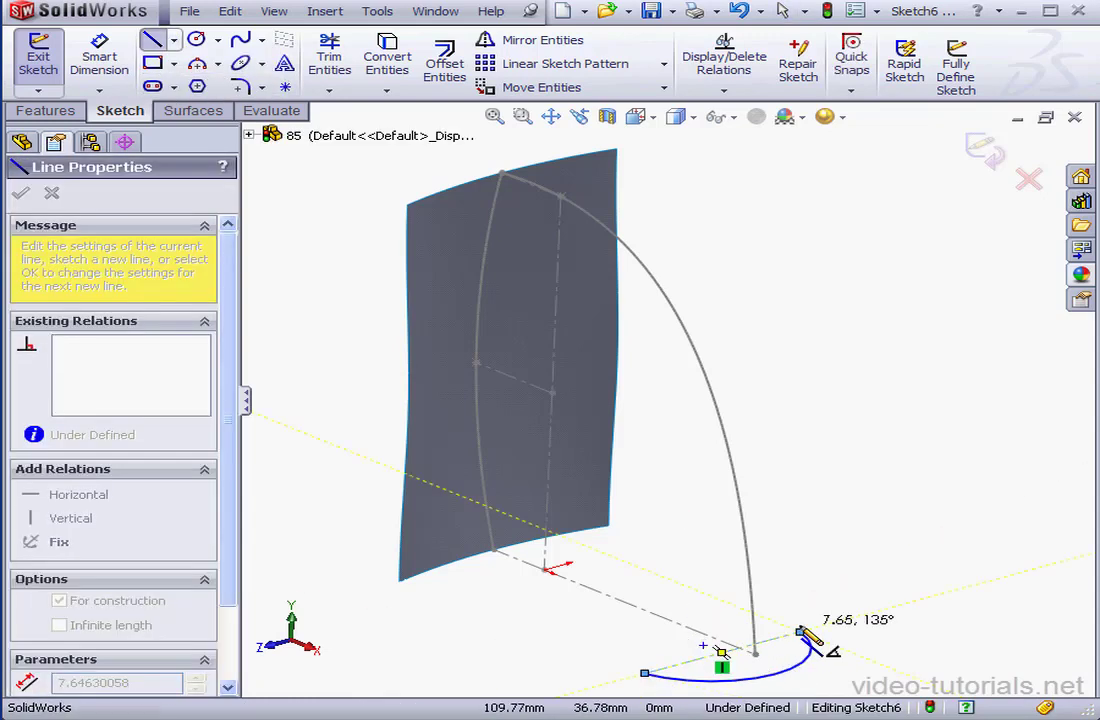
right_click(833, 590)
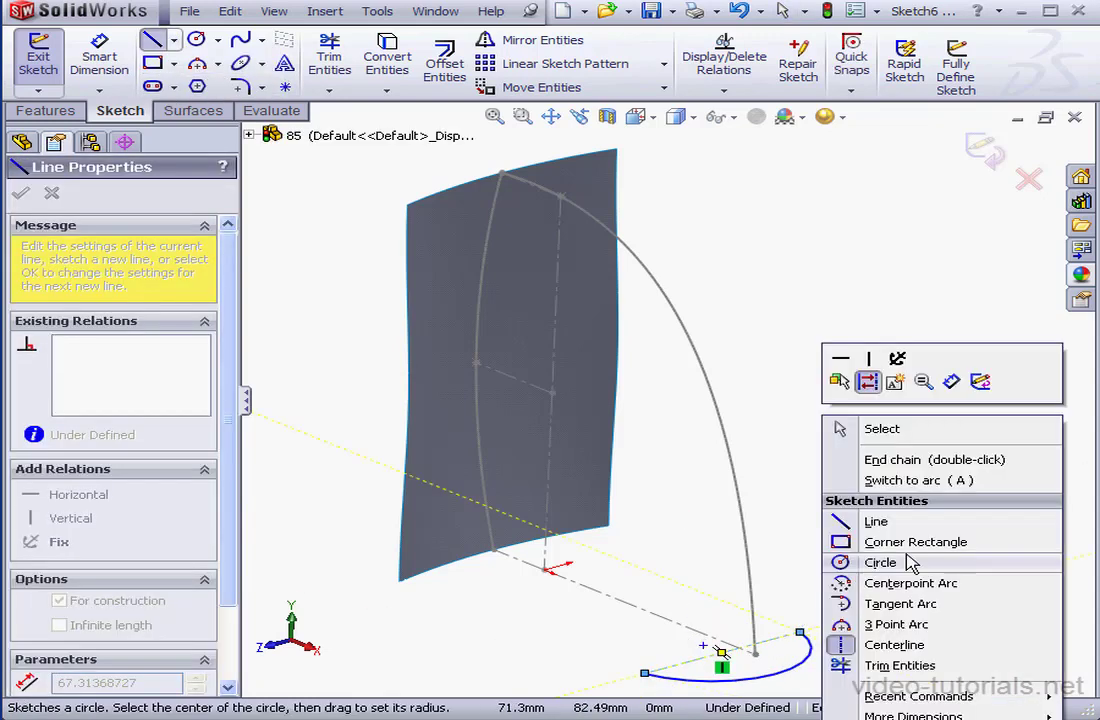
click(935, 457)
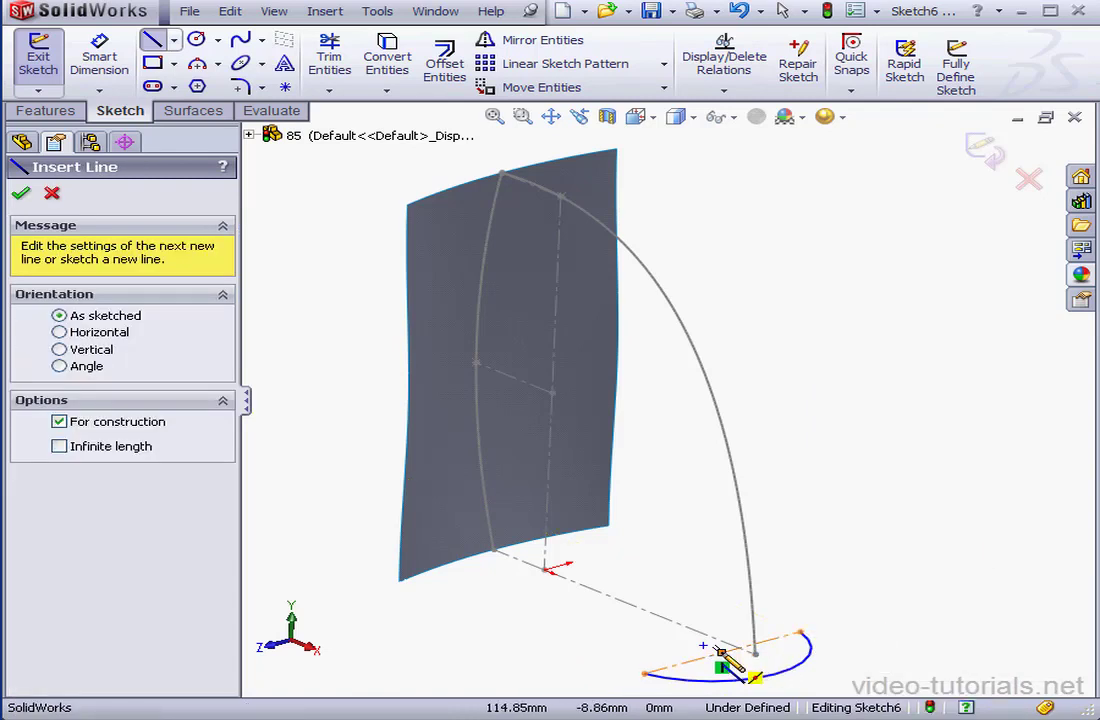
- Add a horizontal centerline from the midpoint of the chord centerline to the arc
click(723, 654)
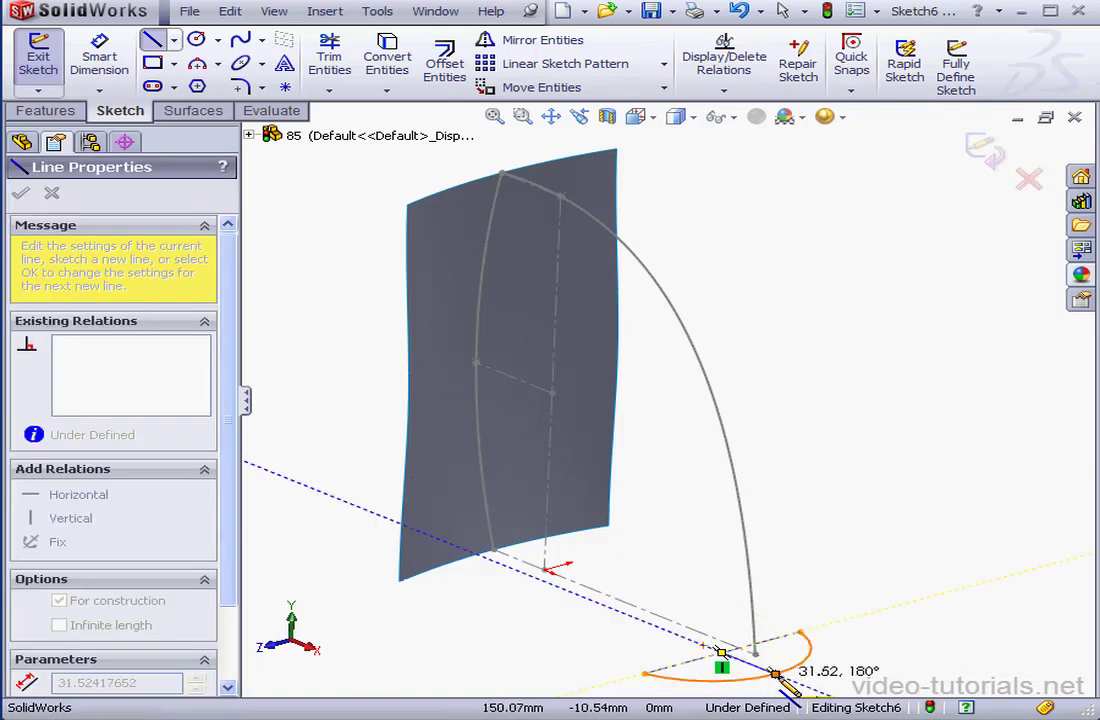
click(776, 675)
right_click(828, 515)
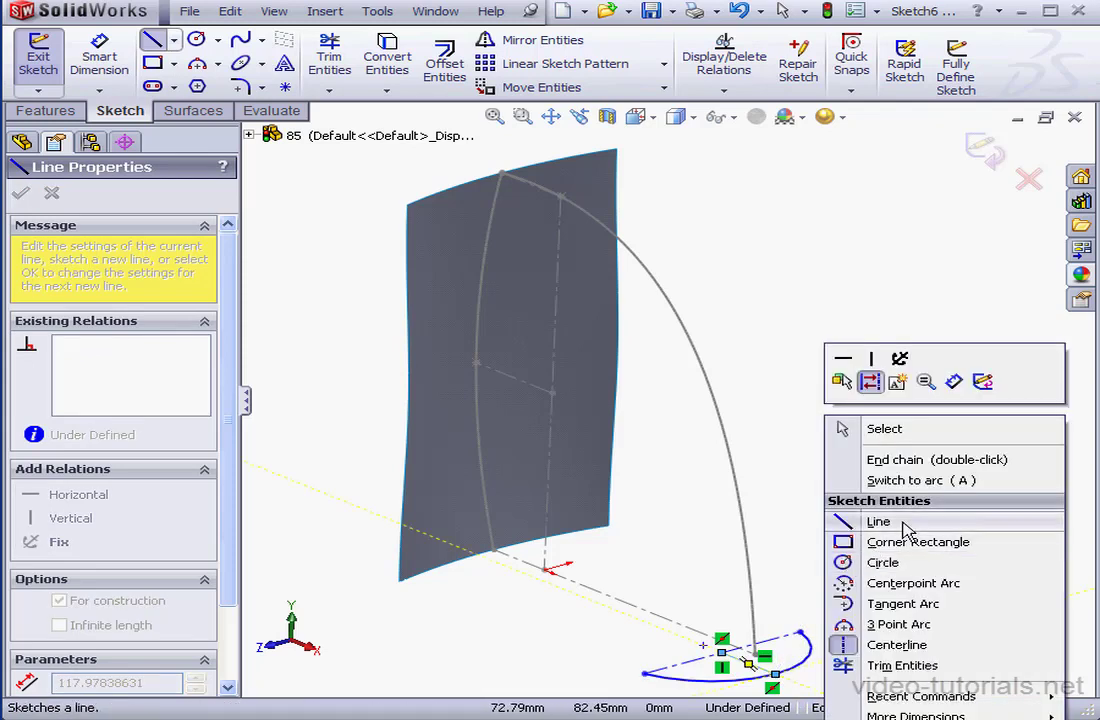
click(905, 430)
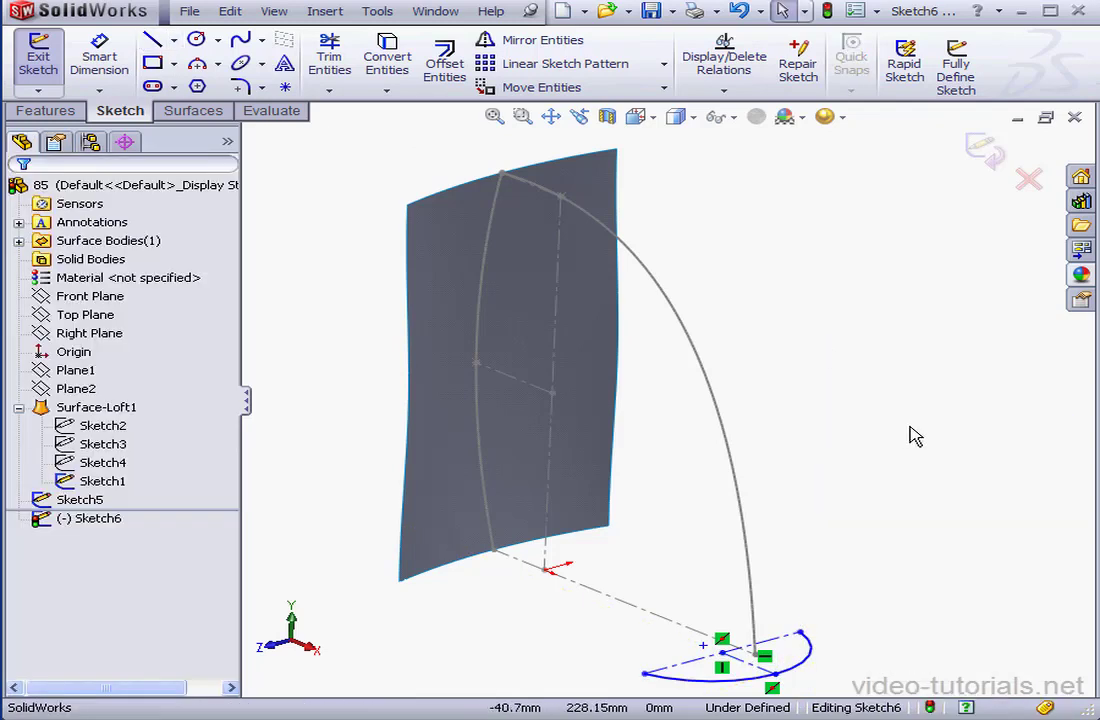
- Dimension the chord centerline between the arc's endpoints at 110 mm
click(106, 66)
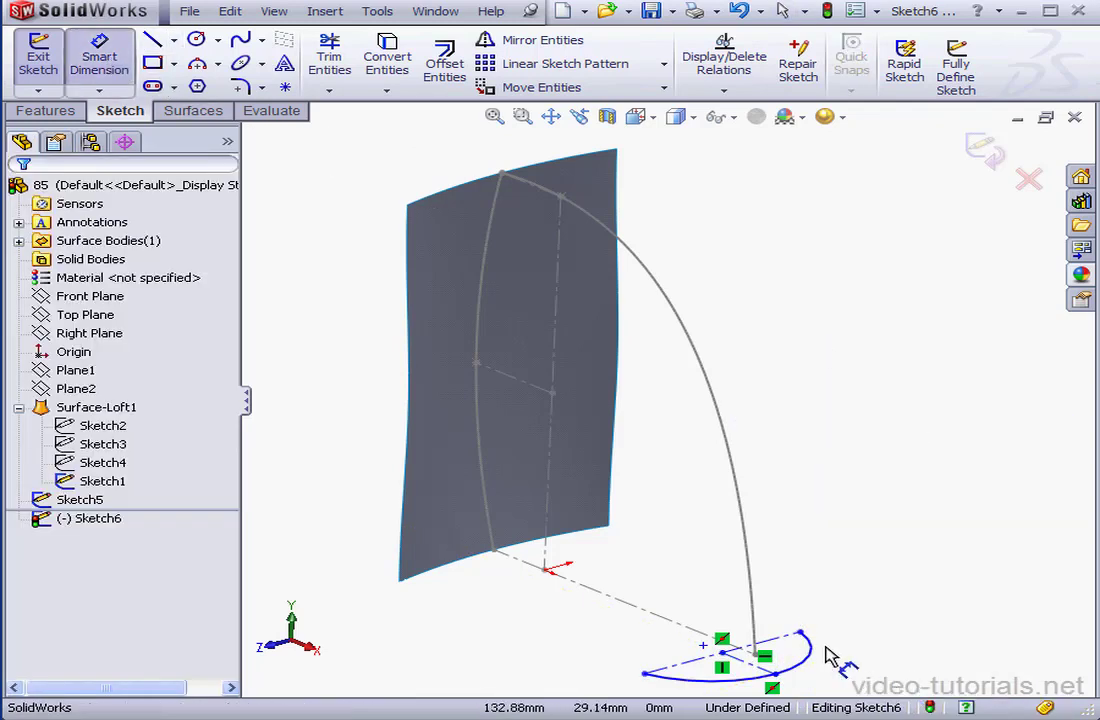
click(738, 650)
click(745, 614)
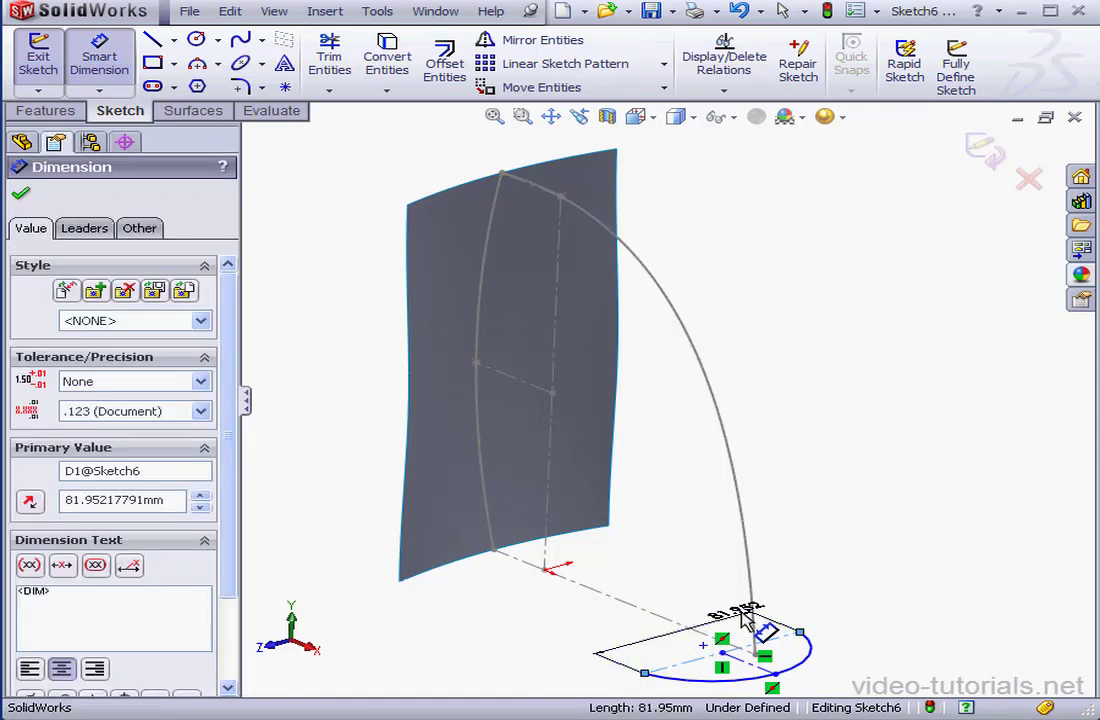
text(110)
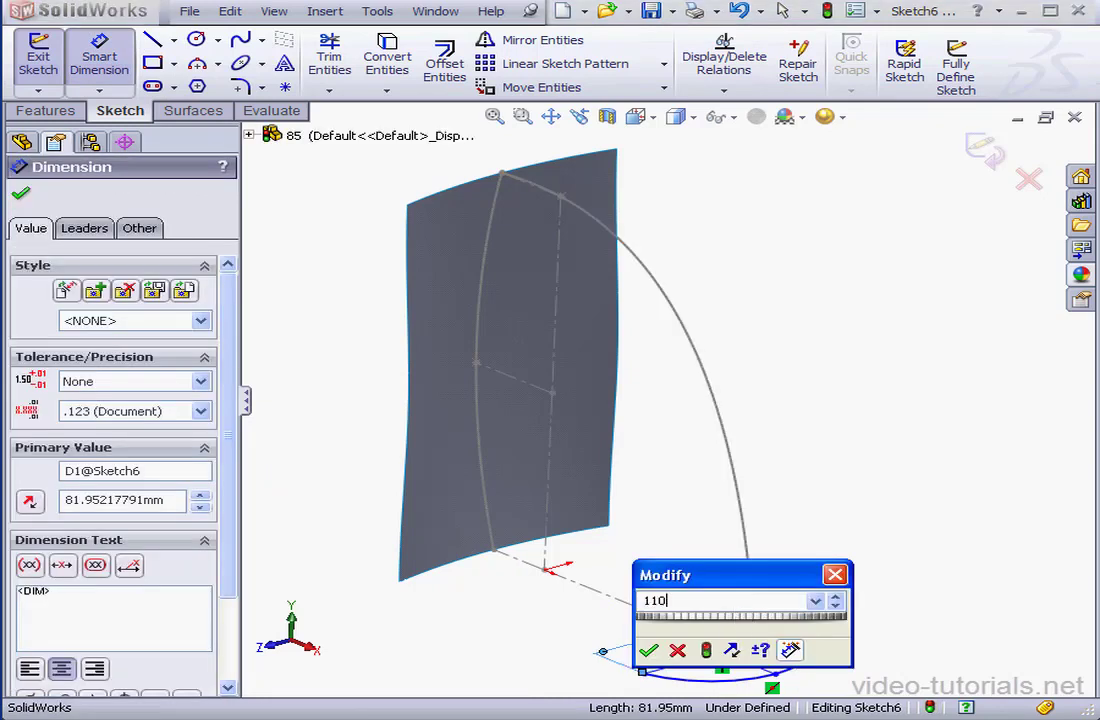
click(648, 650)
right_click(850, 516)
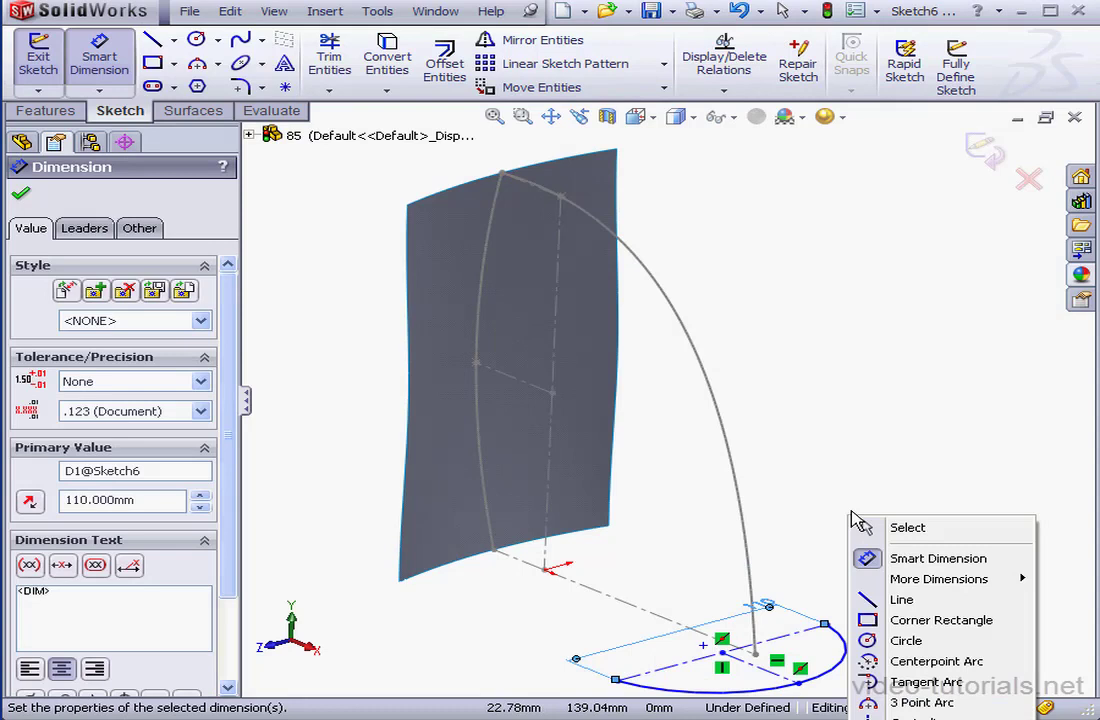
click(907, 528)
- Make the short centerline's endpoint on the arc coincident with the far end of the base centerline
click(751, 658)
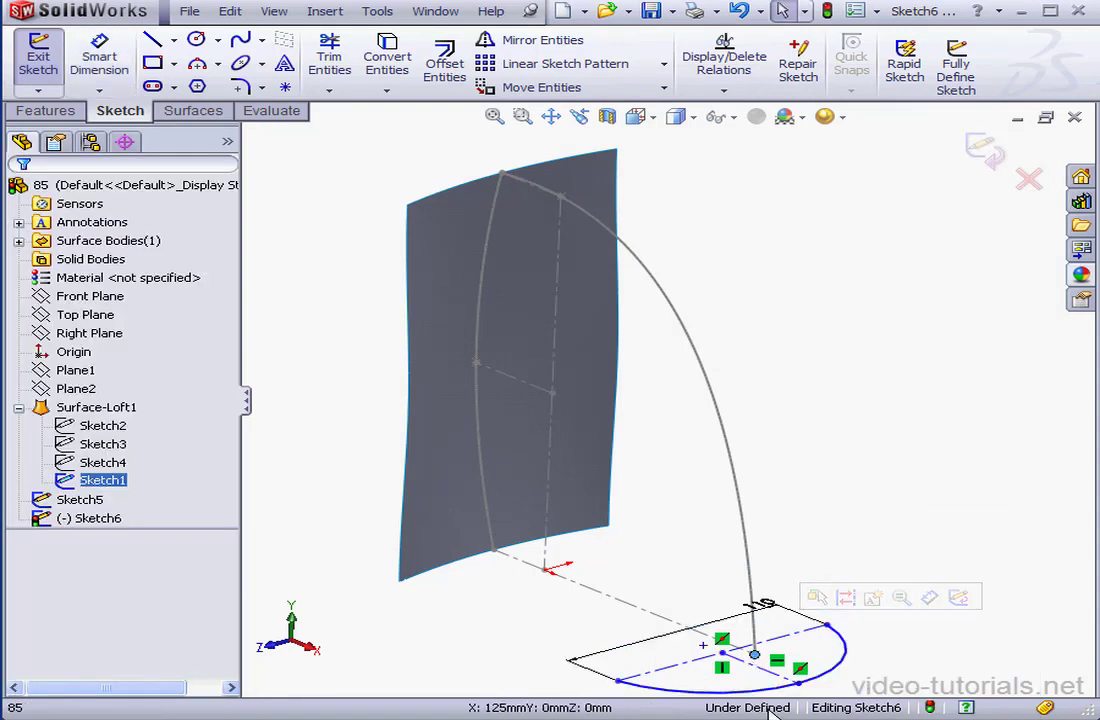
ctrl+click(799, 685)
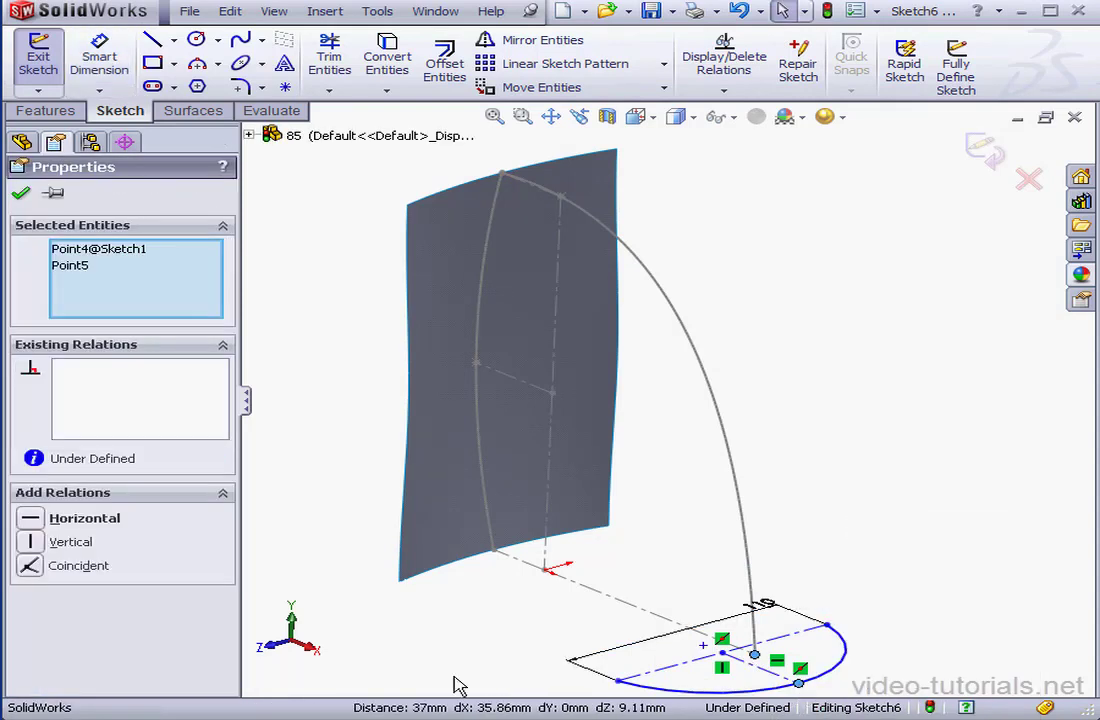
click(30, 566)
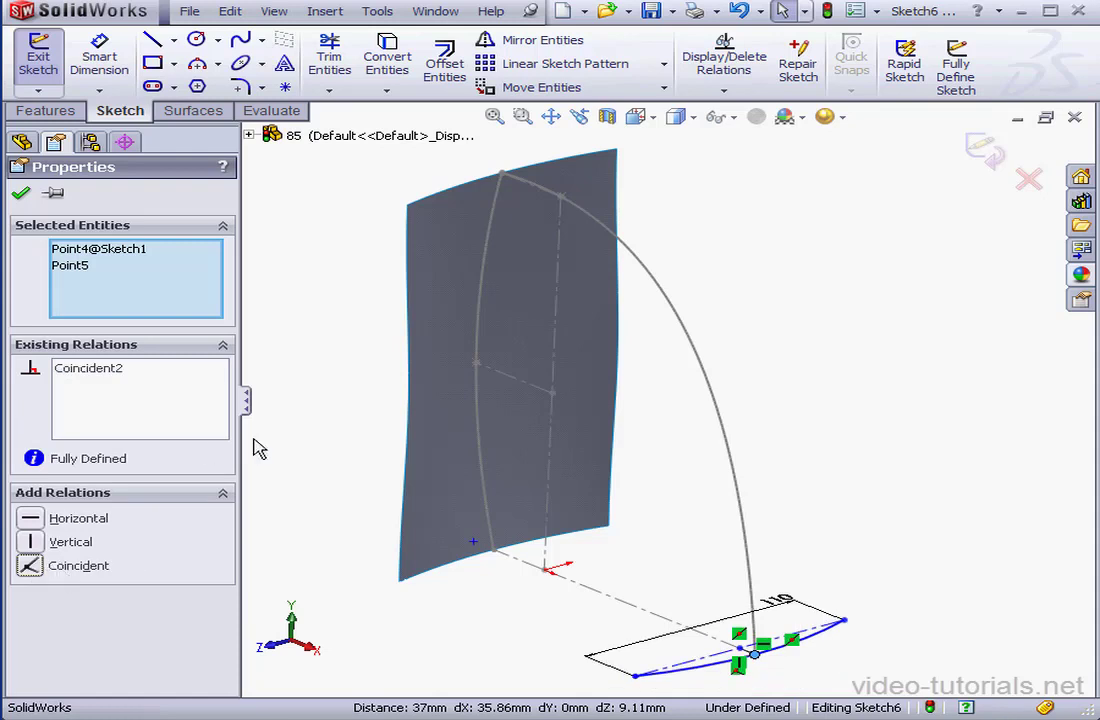
- Dimension the arc's radius at 250 mm and finish the Top Plane sketch
click(99, 62)
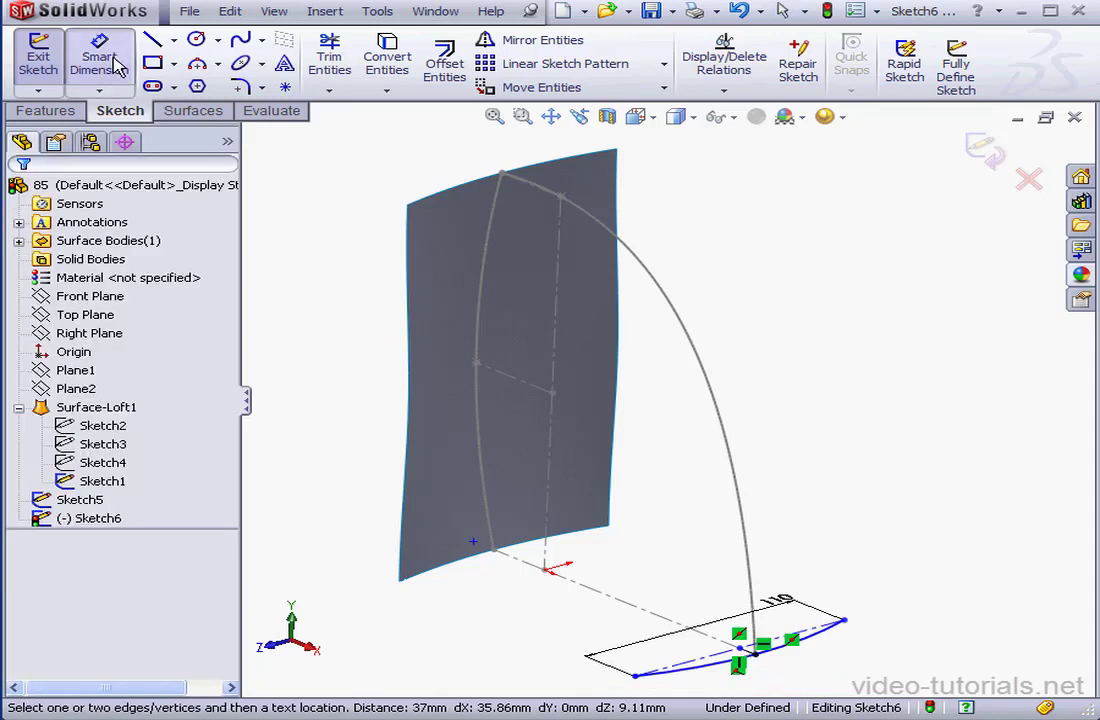
click(840, 643)
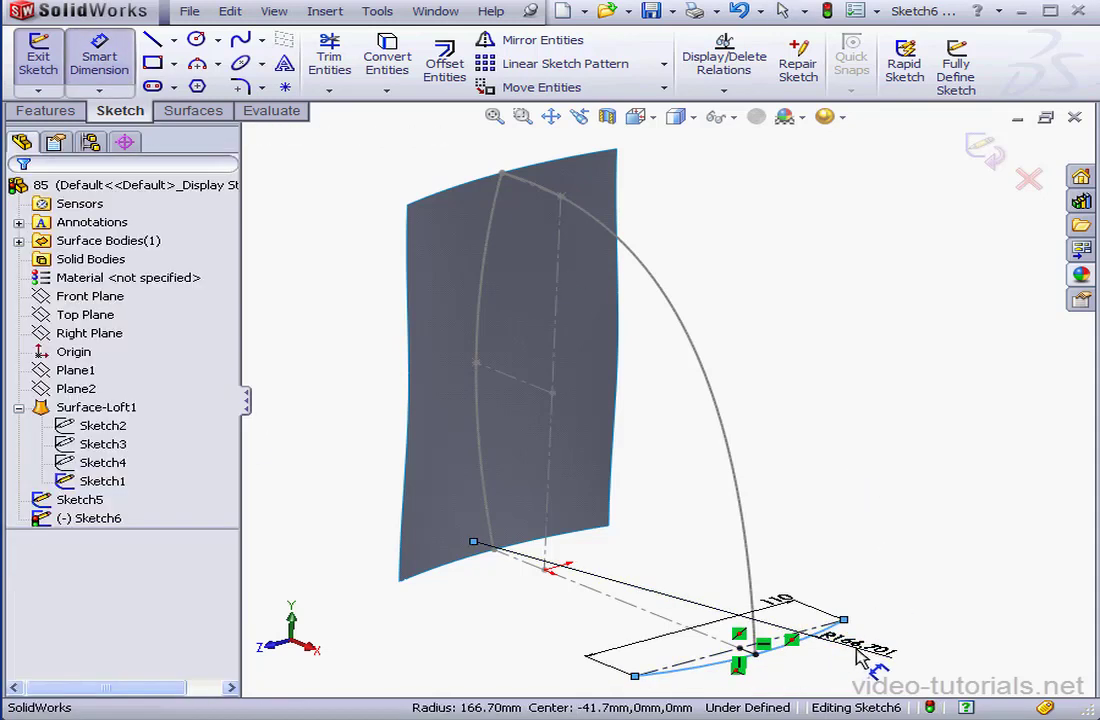
click(845, 648)
text(2)
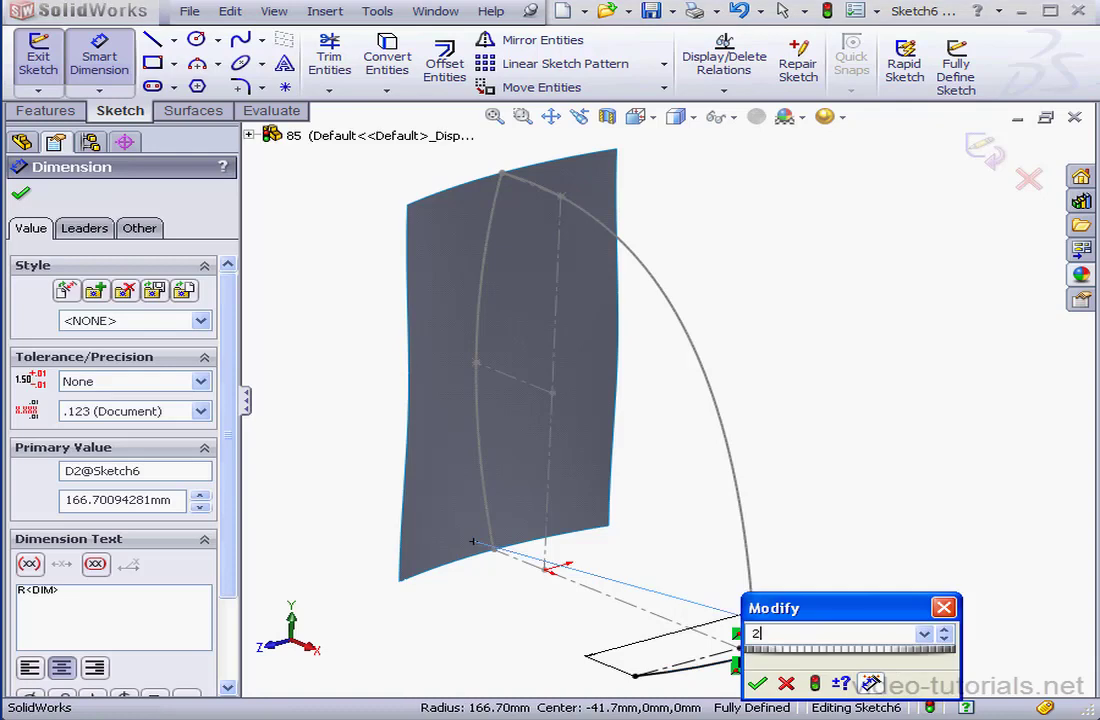
text(50)
click(758, 684)
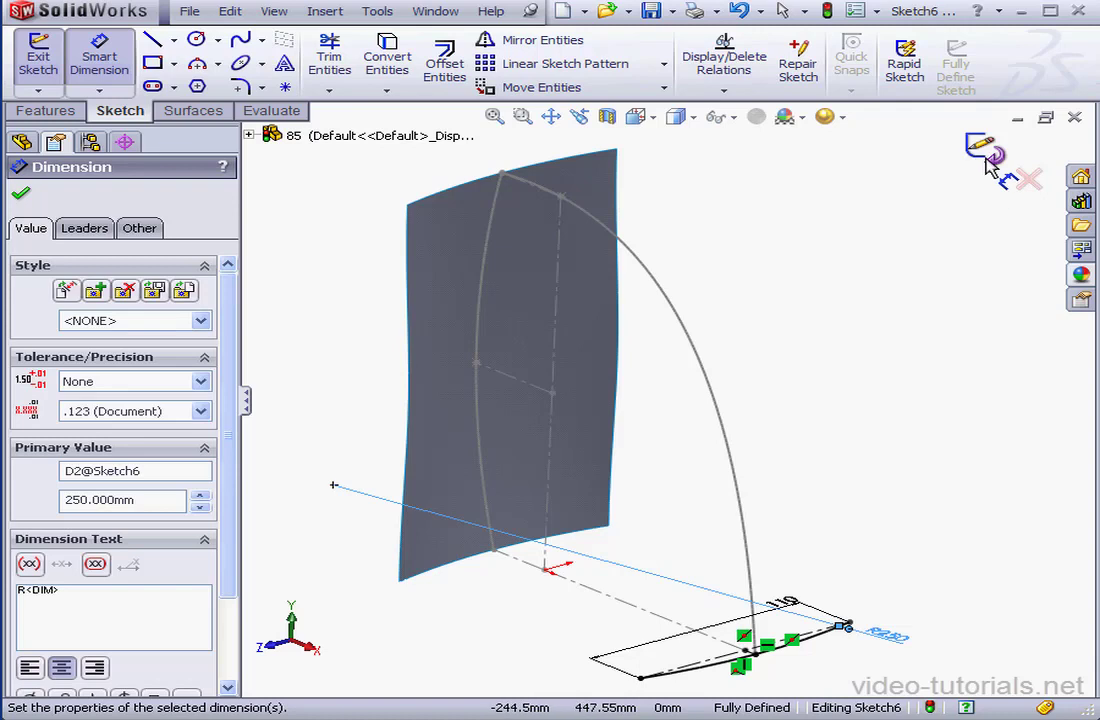
click(983, 150)
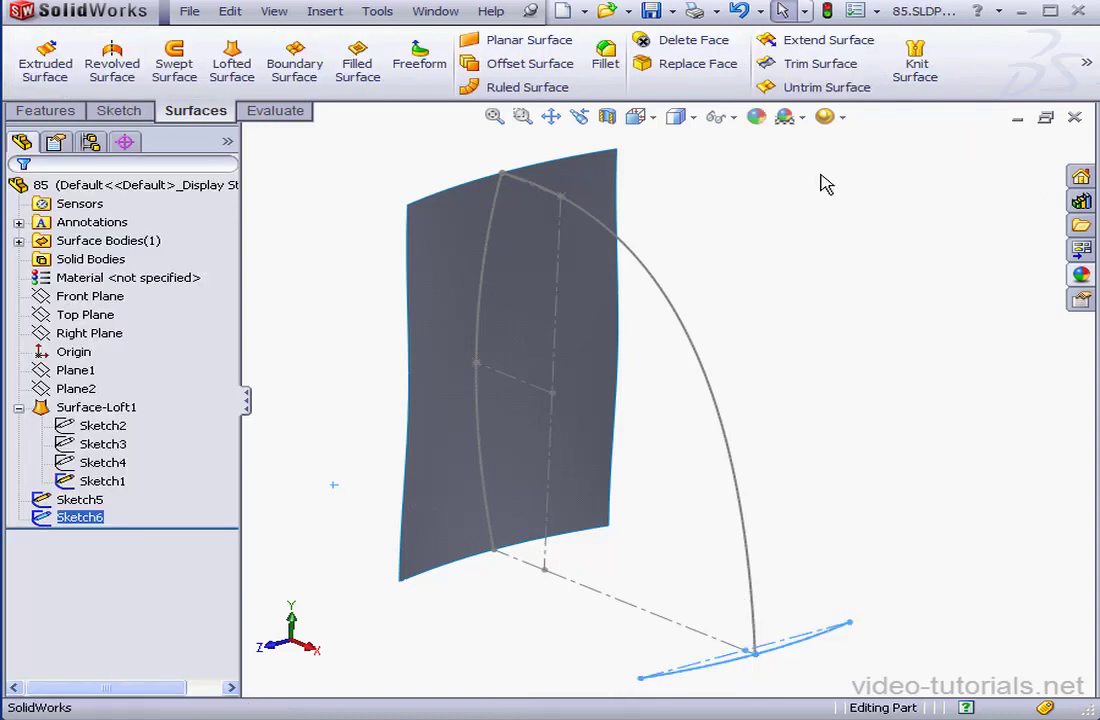
- Start a sketch on the Right Plane and draw a three-point arc of about 45 mm radius near the surface's upper end
right_click(112, 335)
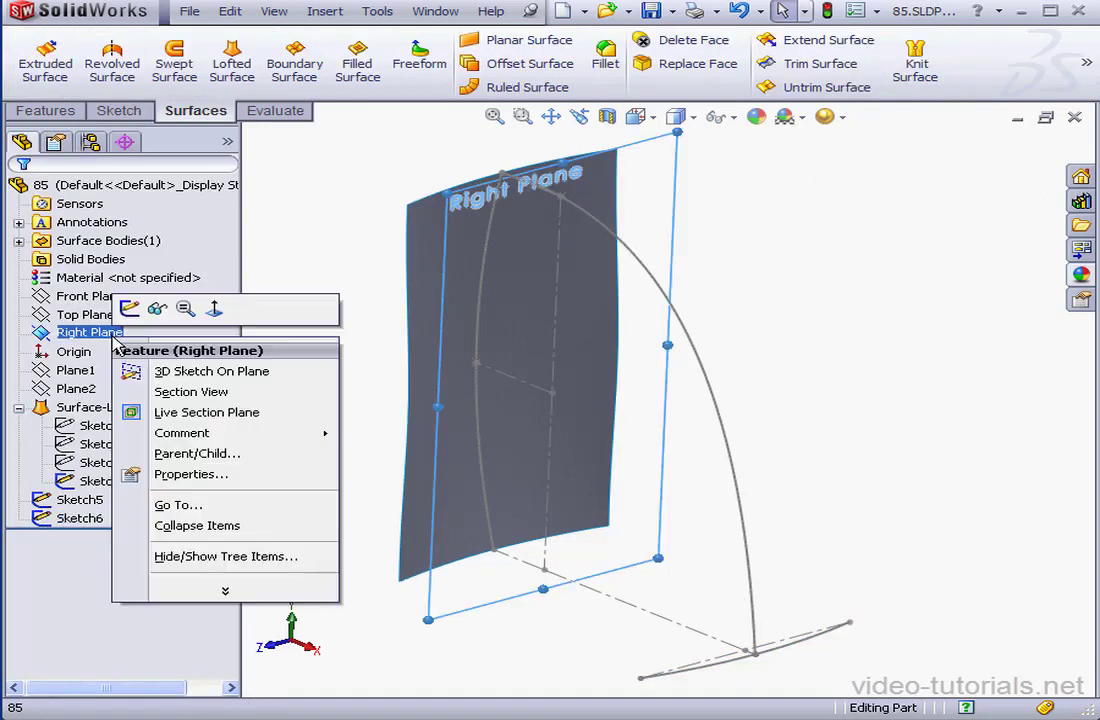
click(129, 308)
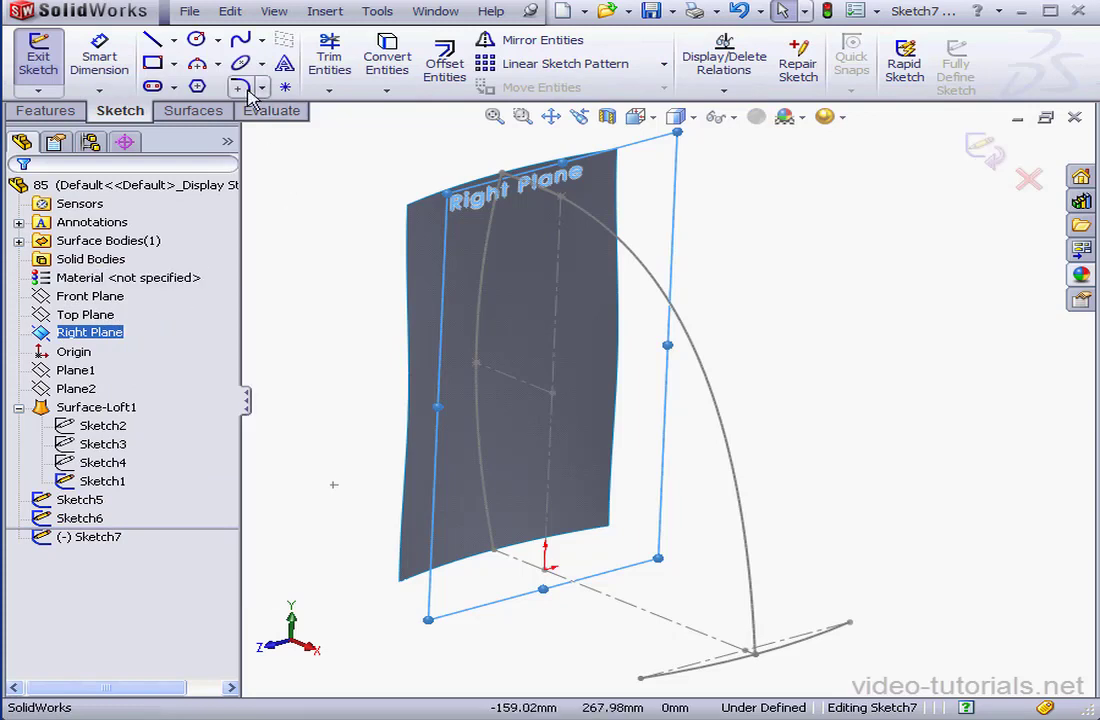
click(219, 63)
click(207, 127)
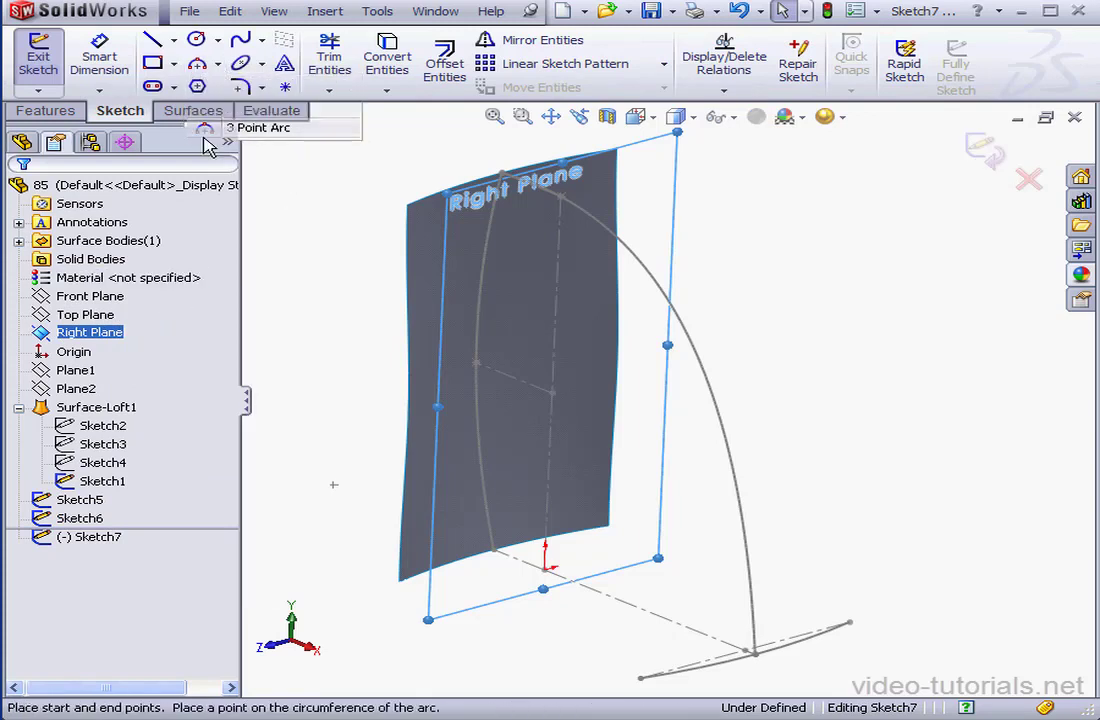
click(513, 265)
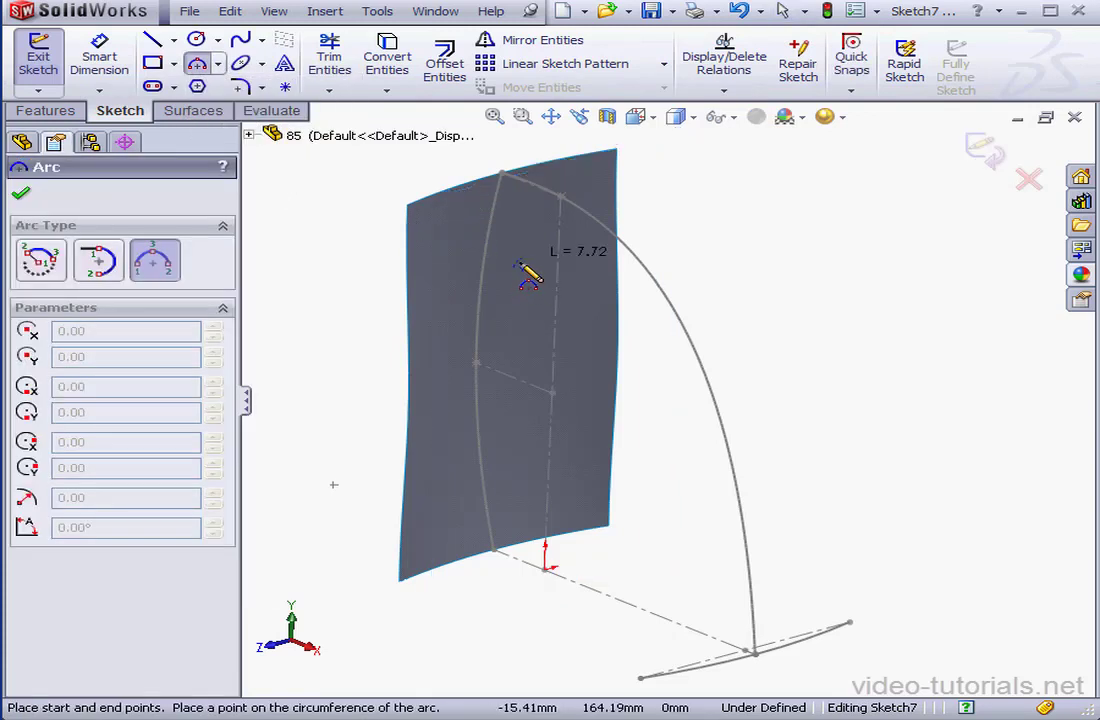
click(661, 227)
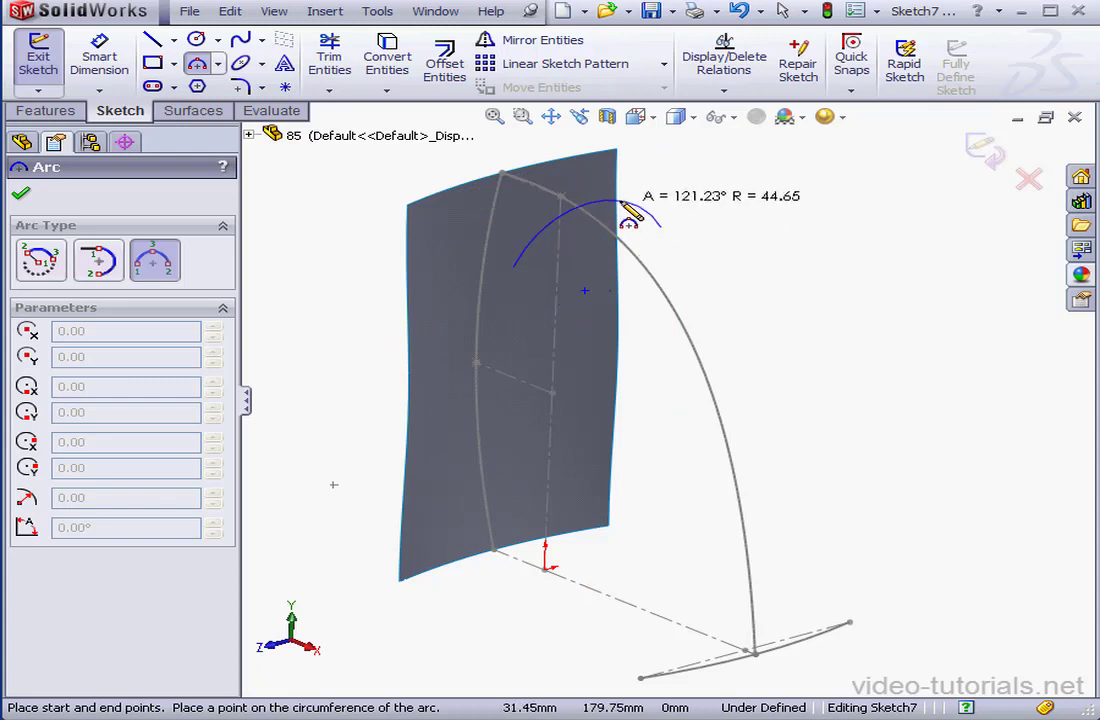
click(632, 207)
right_click(685, 188)
click(739, 206)
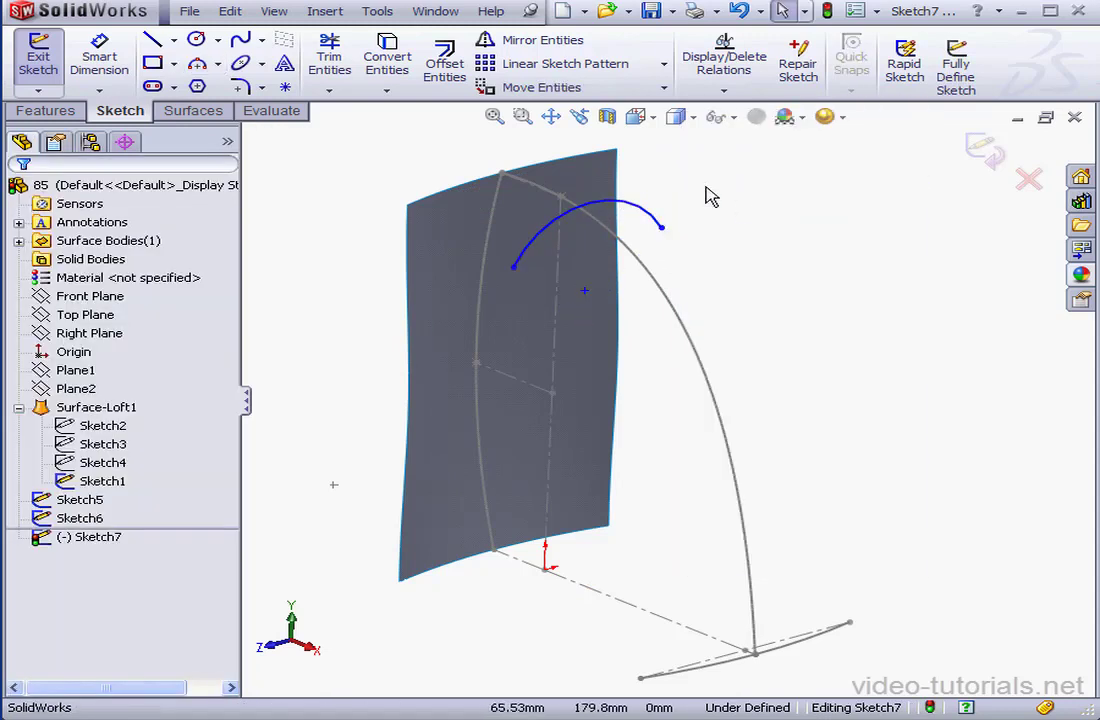
- Draw a horizontal chord centerline between the two endpoints of the new arc
click(174, 40)
click(188, 83)
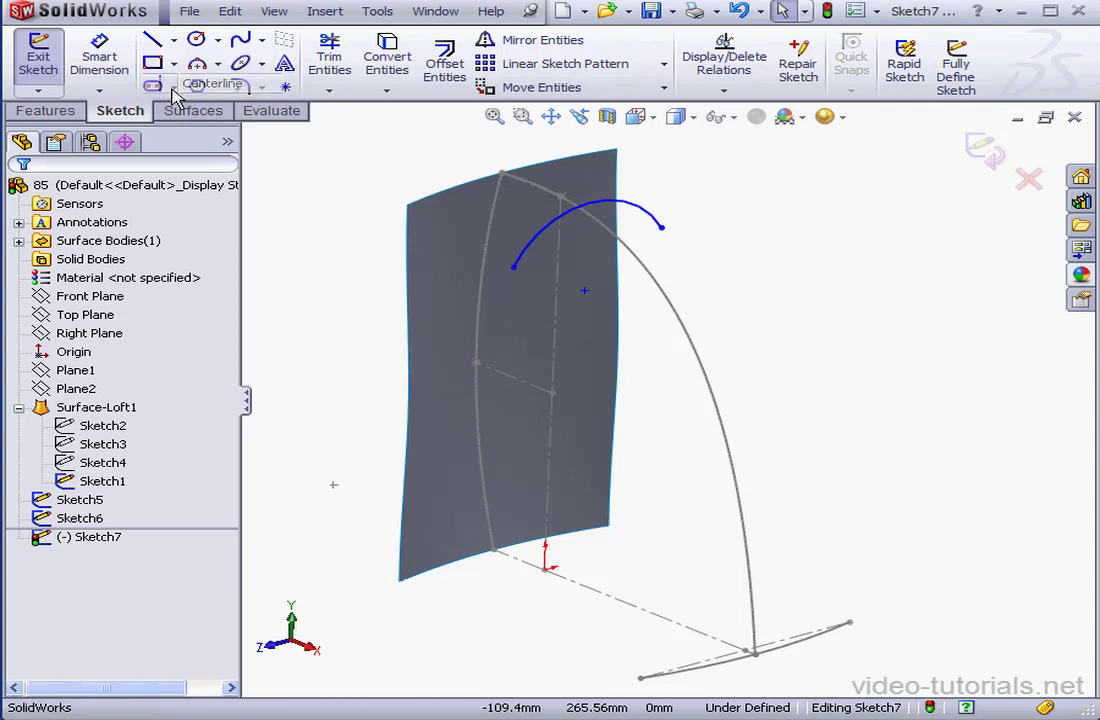
click(513, 268)
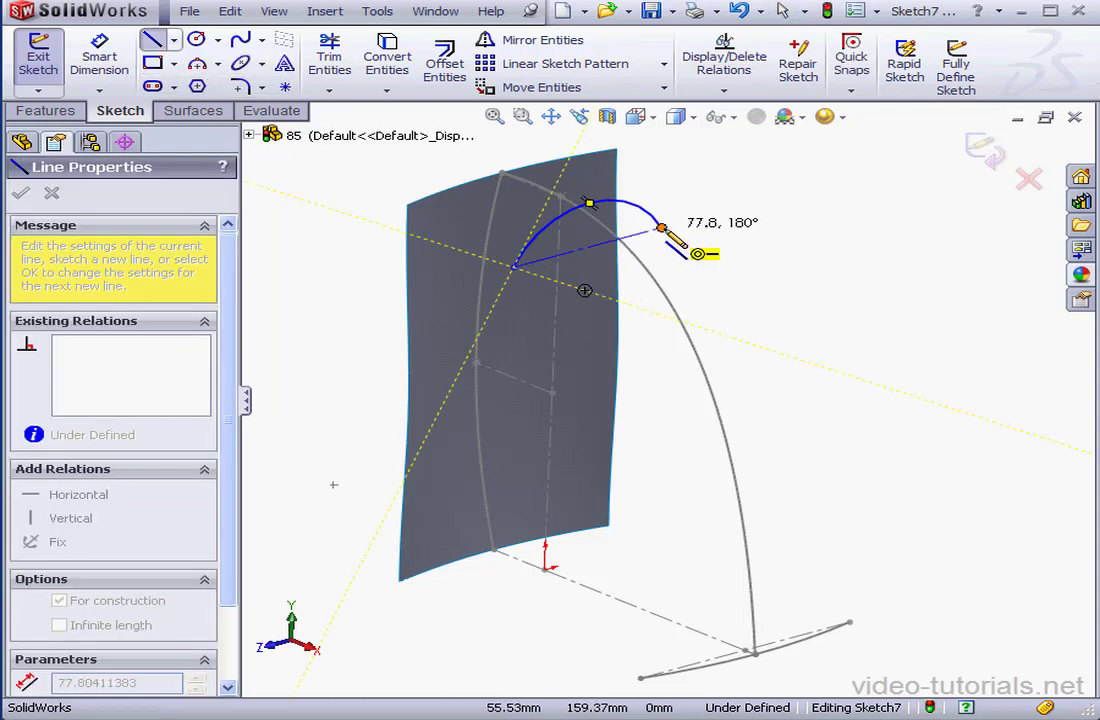
click(661, 227)
right_click(692, 232)
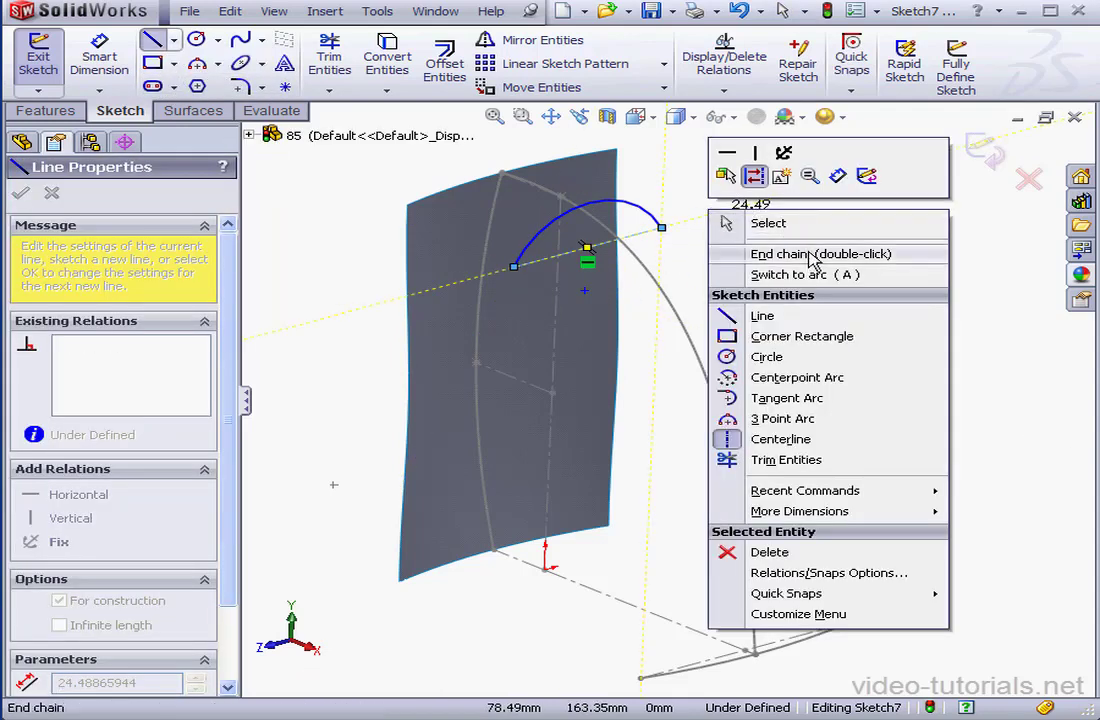
click(748, 184)
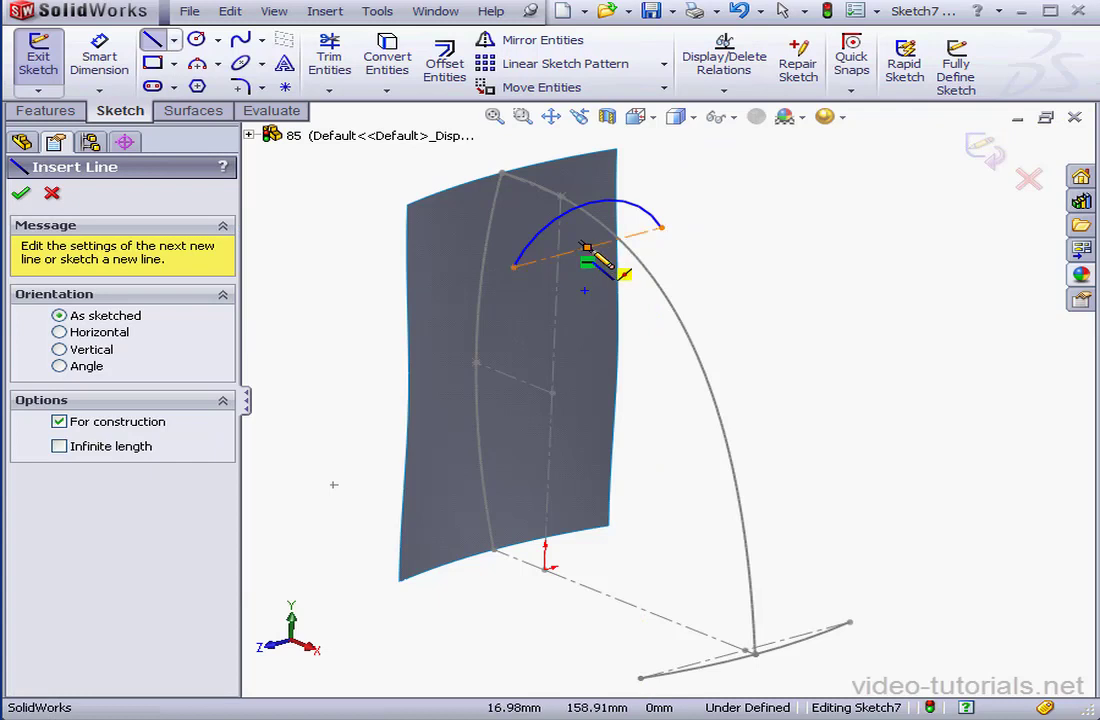
- Add a vertical centerline from the midpoint of the chord centerline to the midpoint of the arc
click(587, 247)
click(589, 202)
right_click(658, 188)
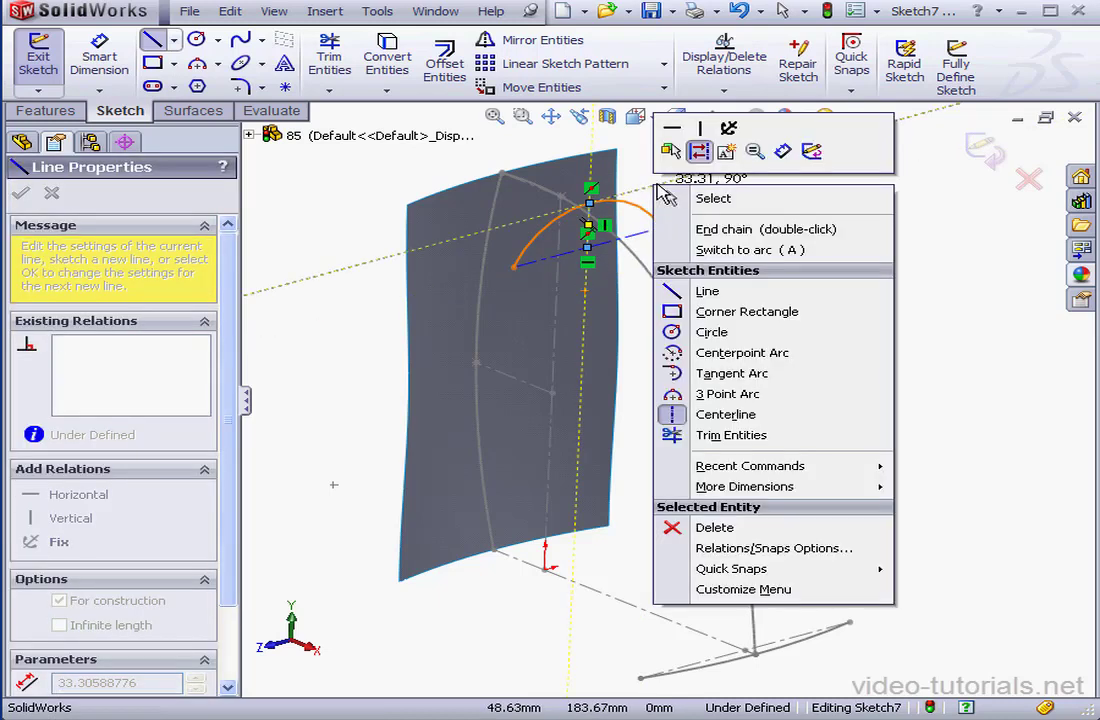
click(665, 197)
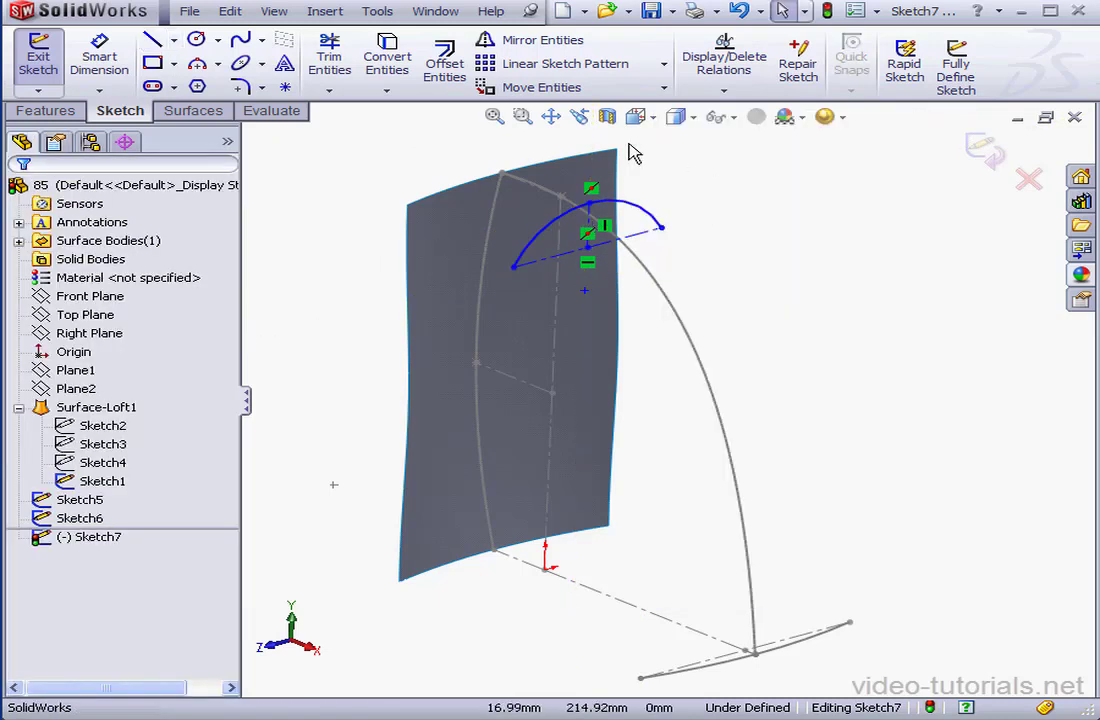
- Dimension the Right Plane arc's chord centerline at 110 mm
click(105, 66)
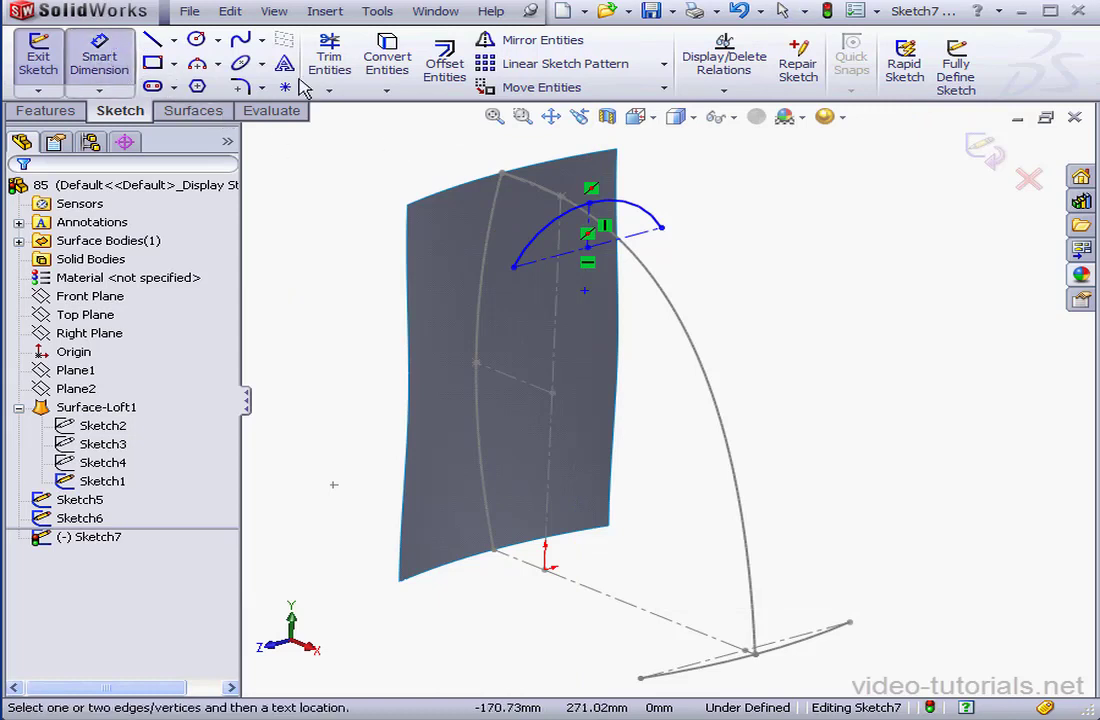
click(556, 270)
click(575, 292)
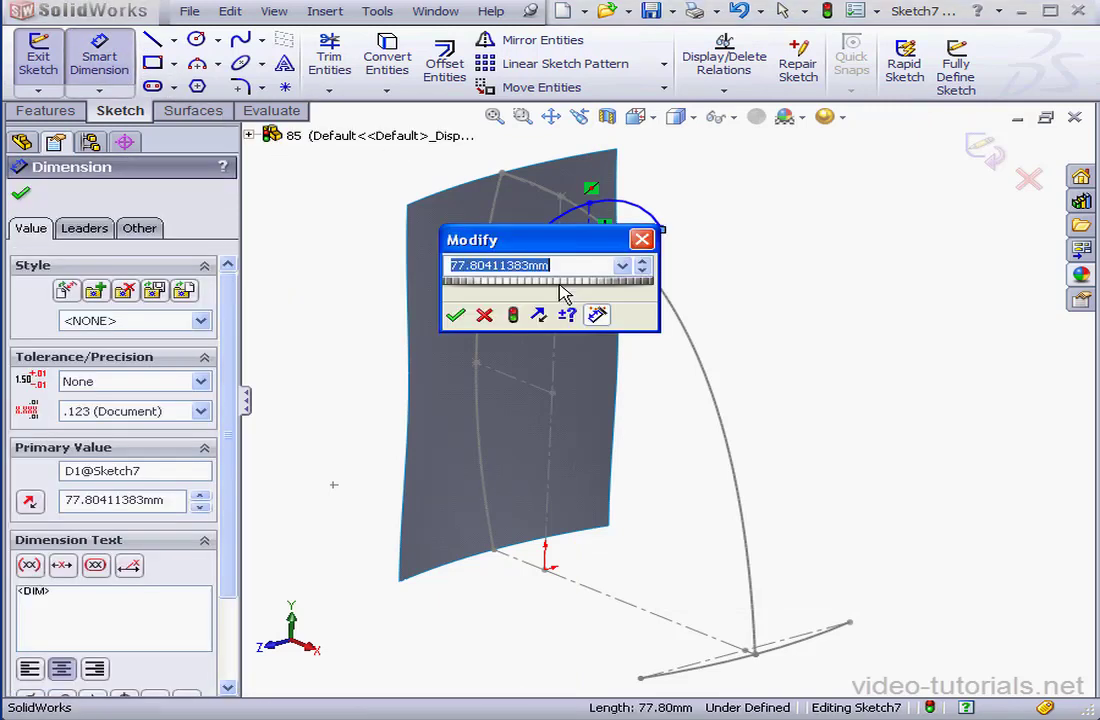
text(110)
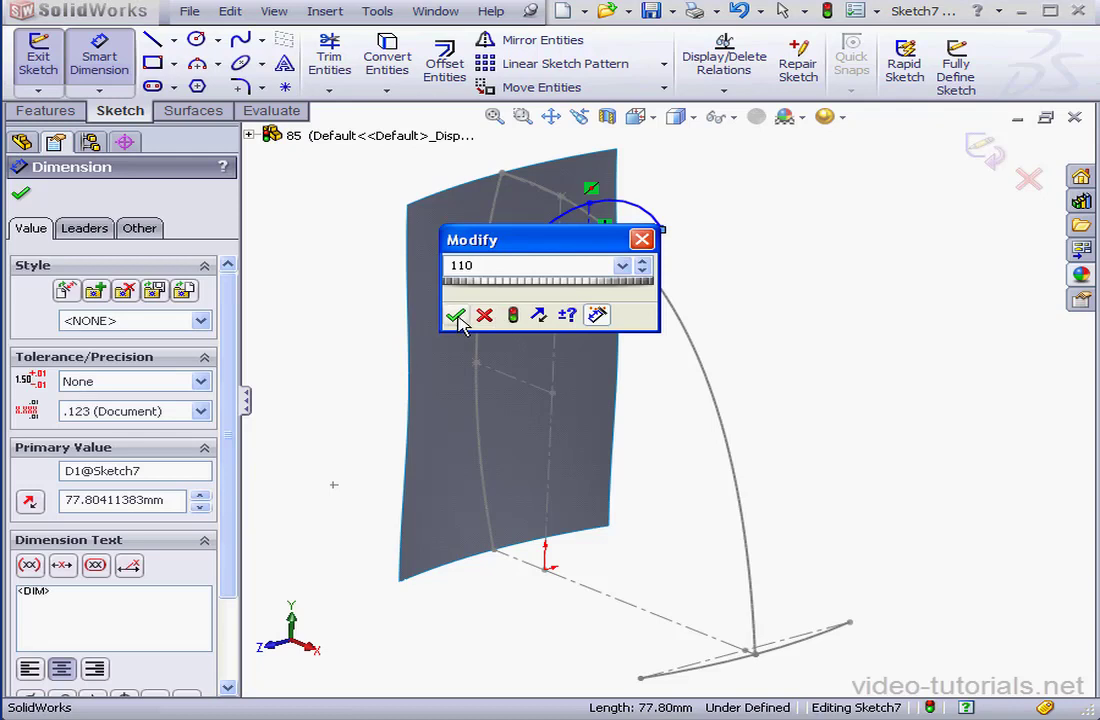
click(456, 316)
right_click(749, 282)
click(795, 285)
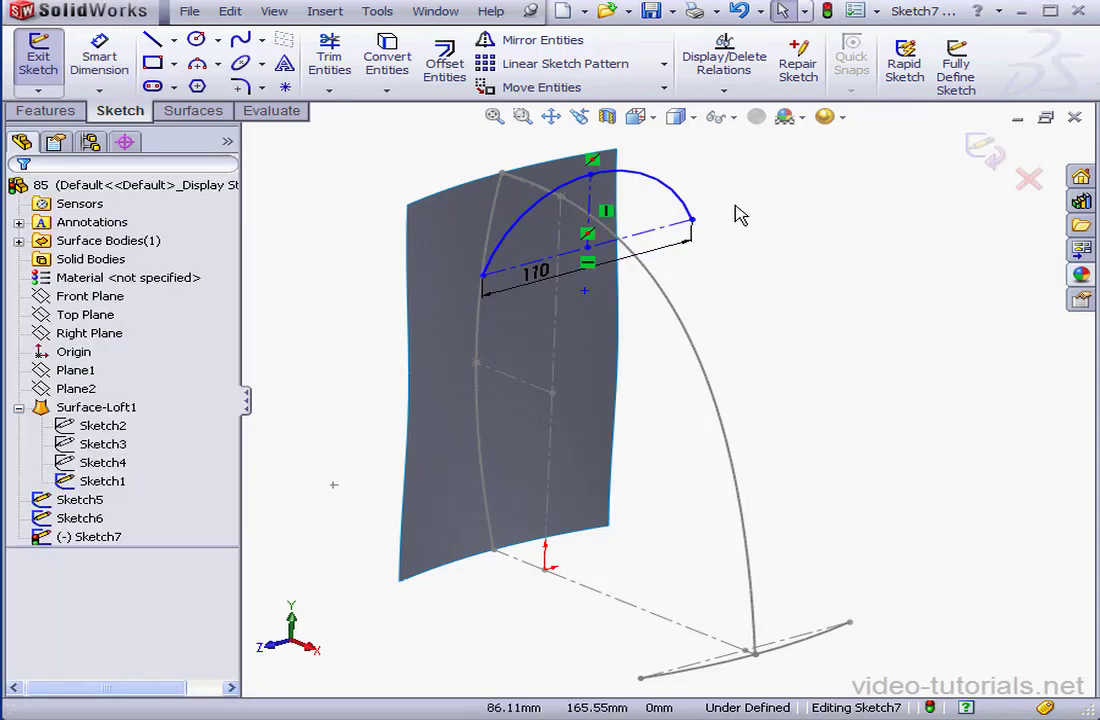
- Add a Pierce relation between the vertical centerline's endpoint on the arc and the Front Plane spline
click(591, 177)
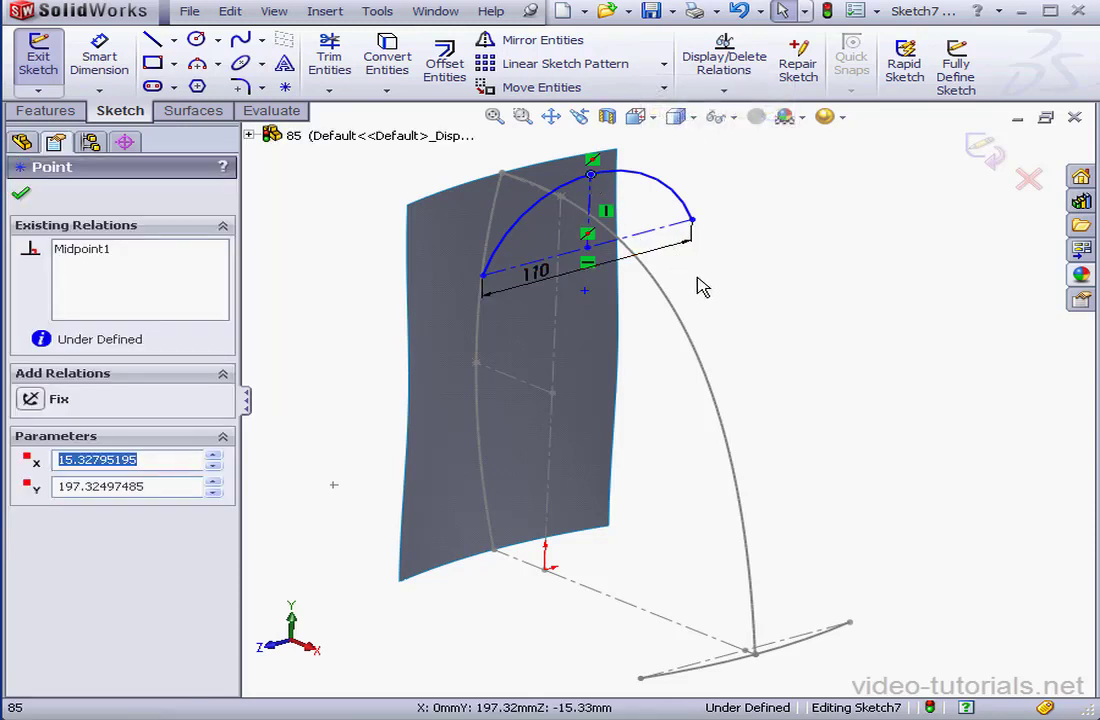
ctrl+click(676, 313)
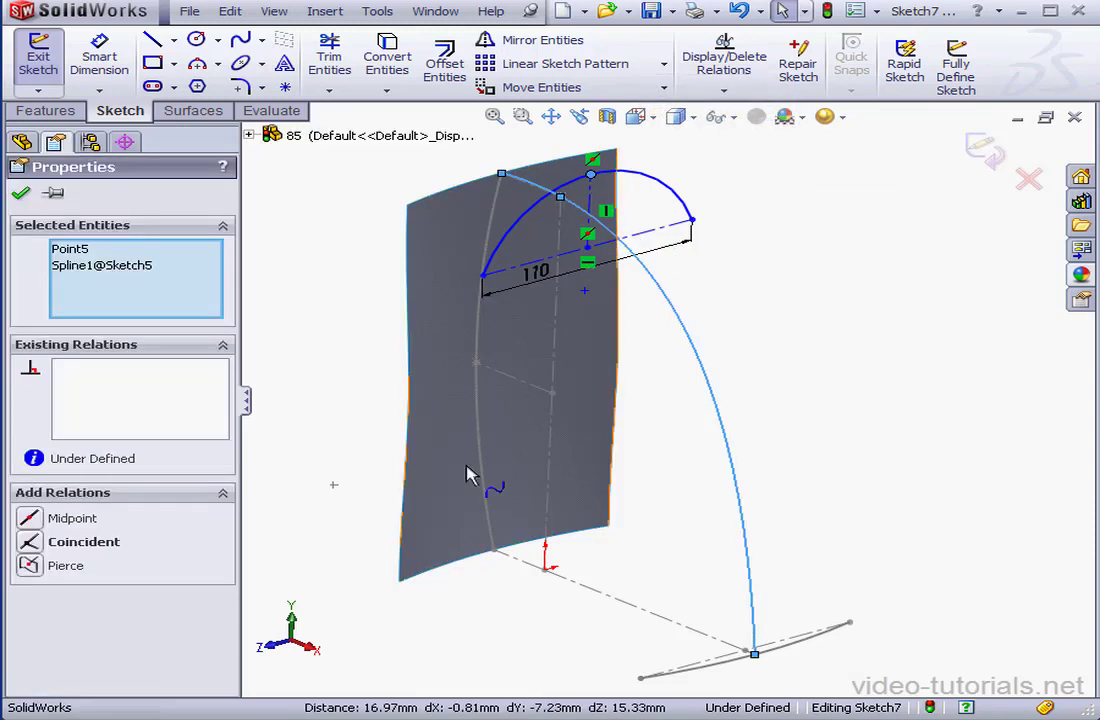
click(33, 567)
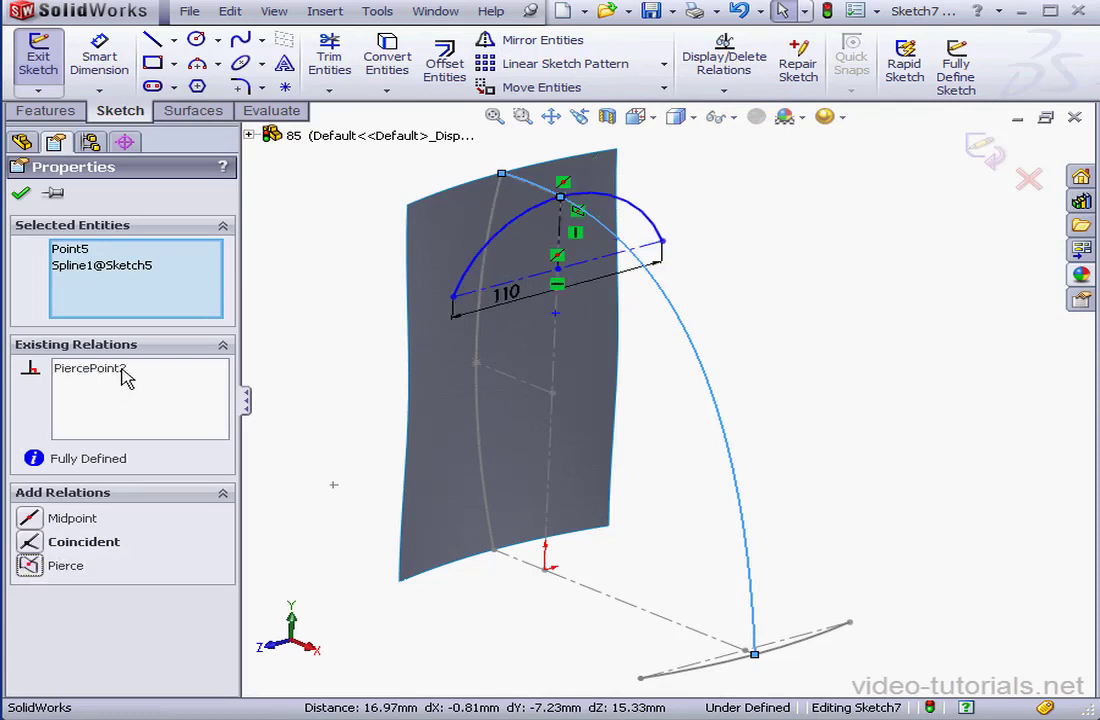
click(21, 193)
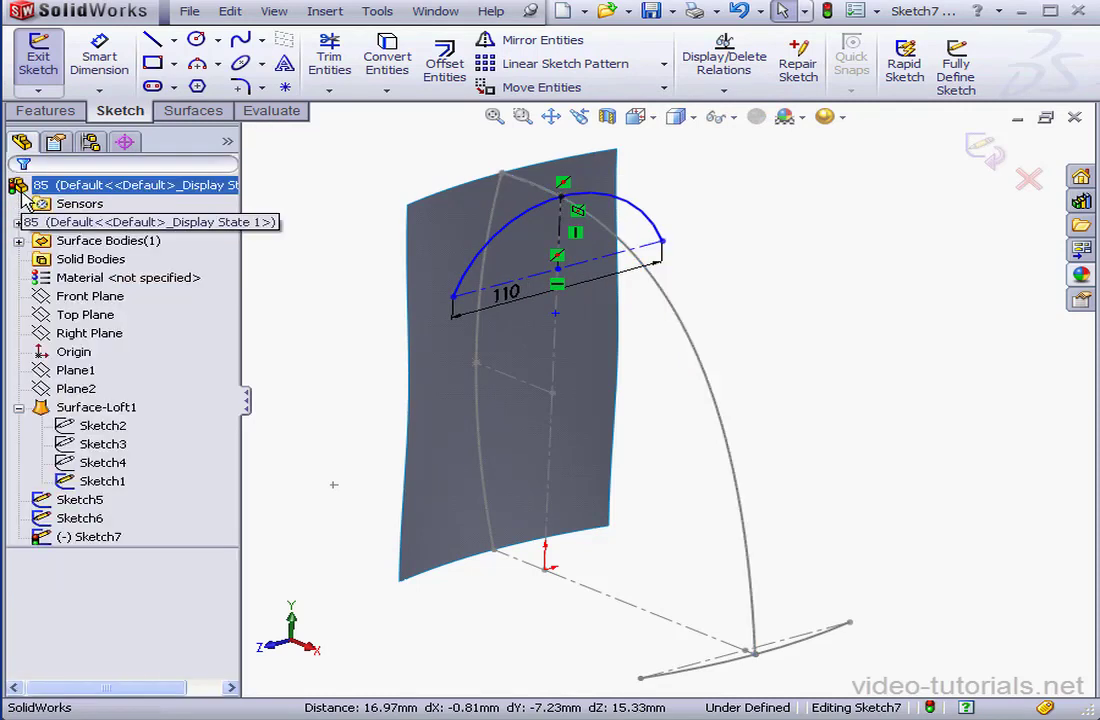
- Dimension the arc's radius at 60 mm and finish the Right Plane sketch
click(99, 62)
click(481, 248)
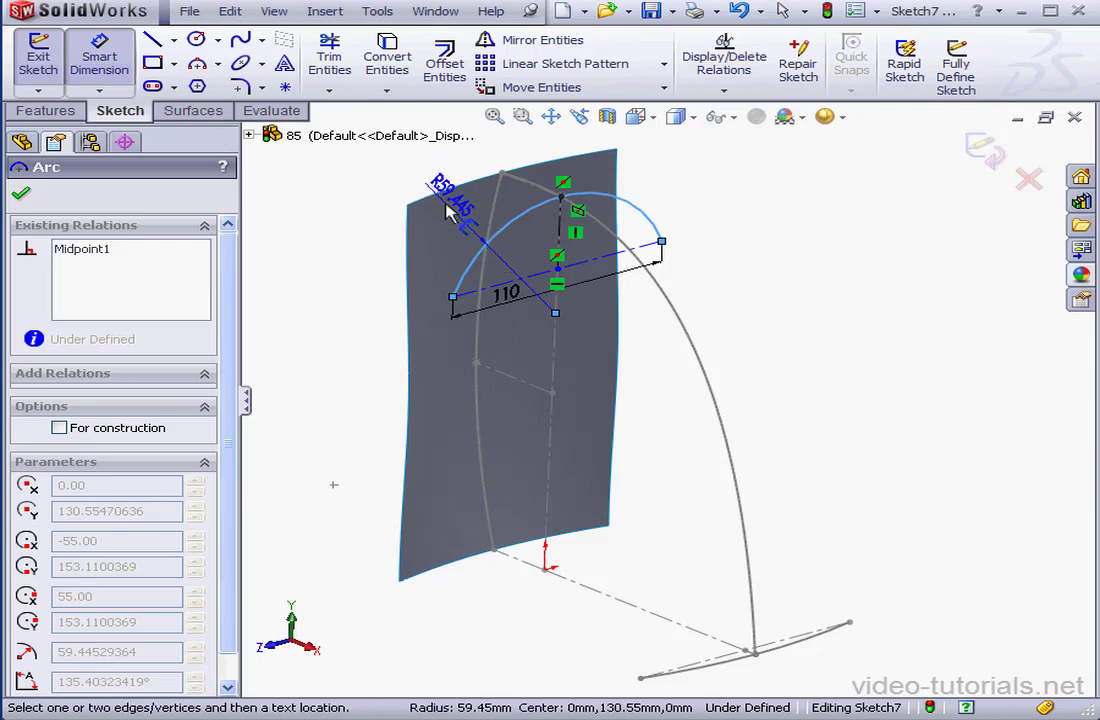
click(437, 195)
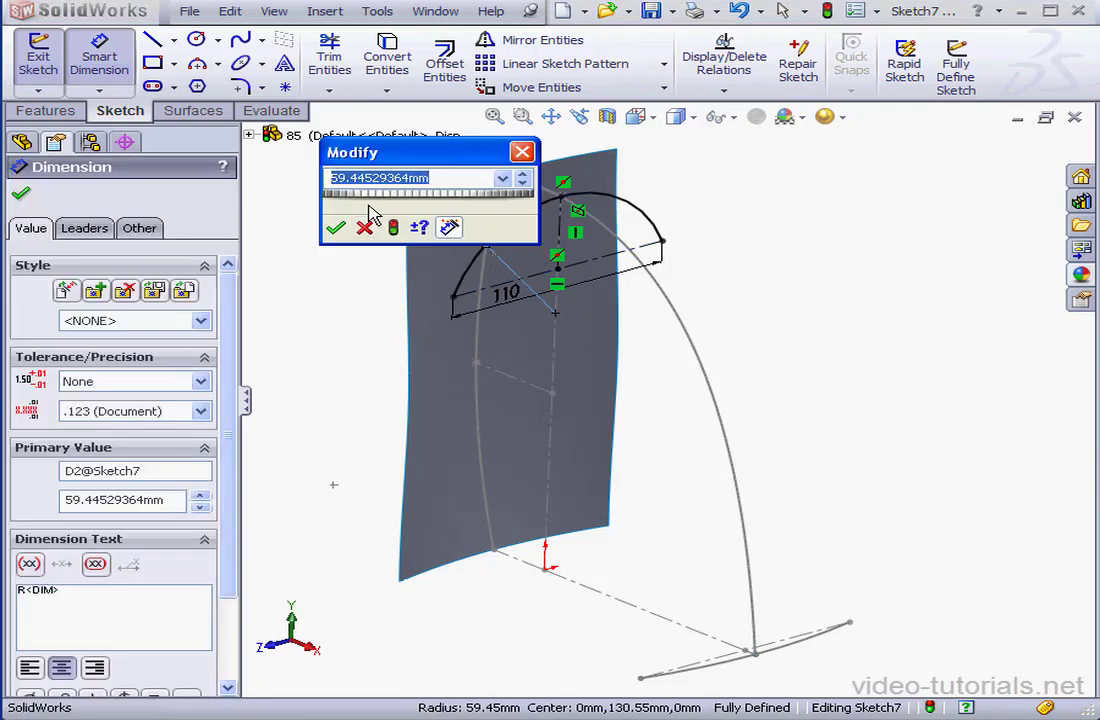
text(60)
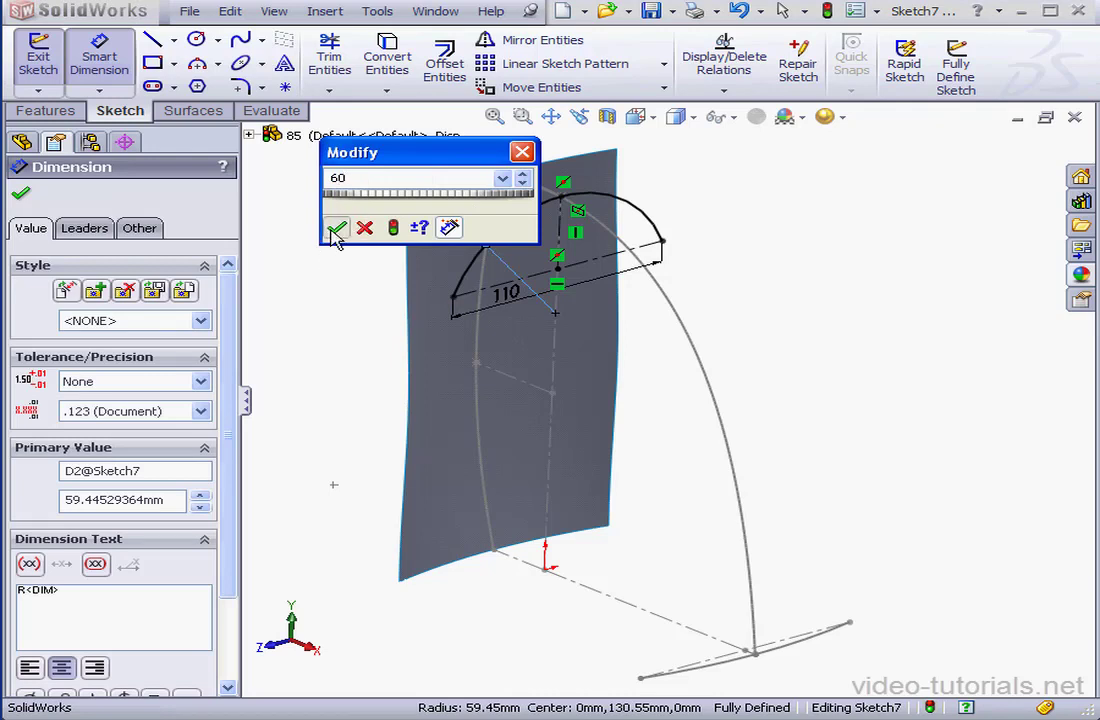
click(336, 232)
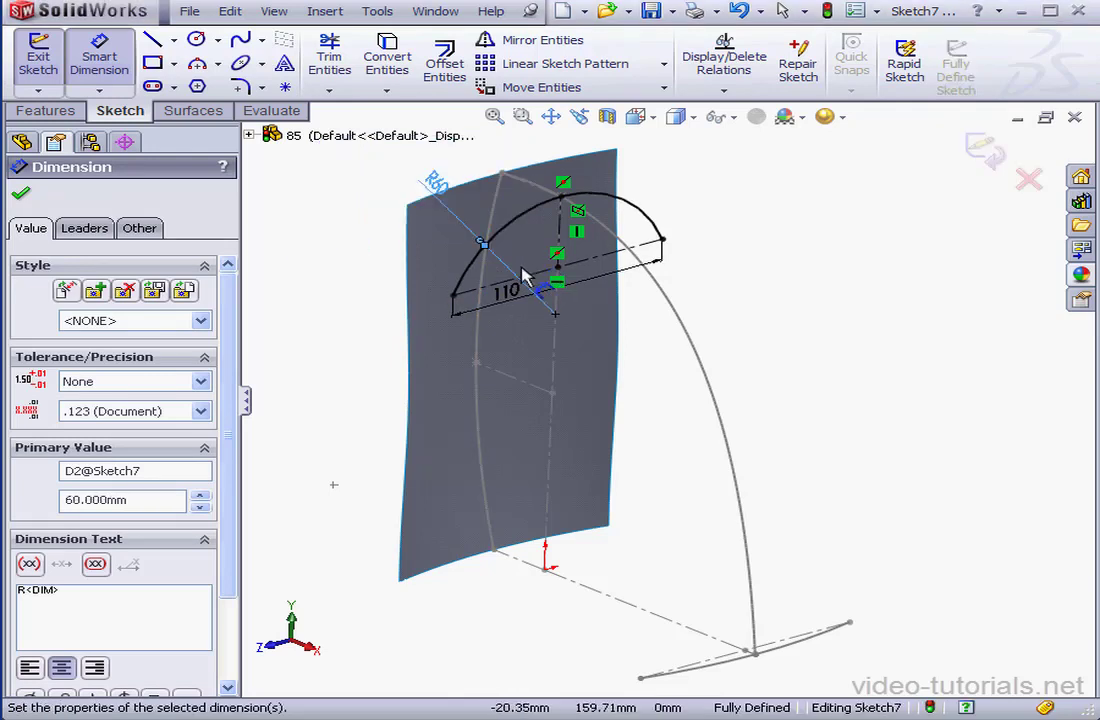
click(985, 148)
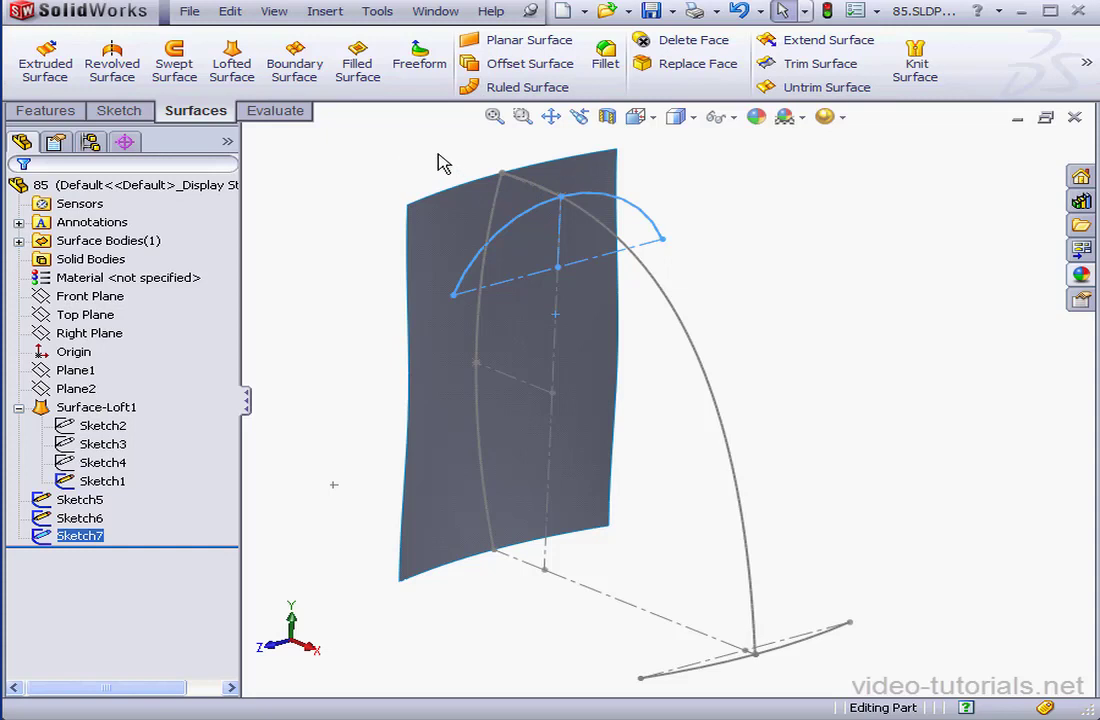
- Create a reference plane parallel to the Right Plane through the upper endpoint of the curve in Sketch1
click(50, 112)
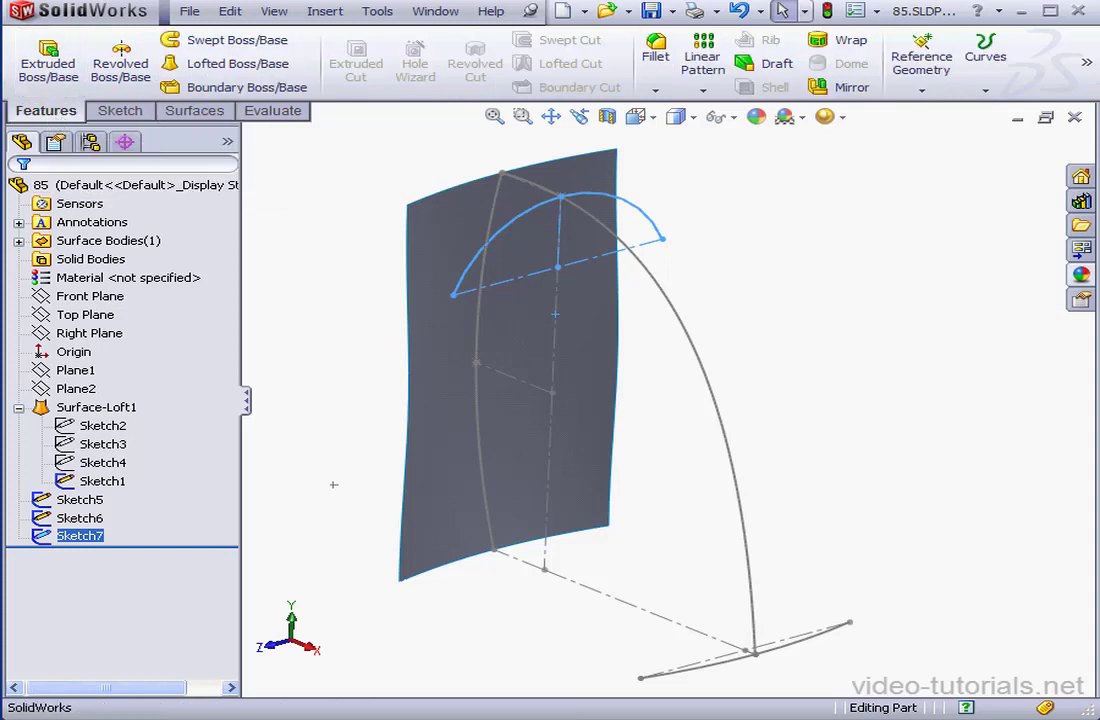
click(92, 336)
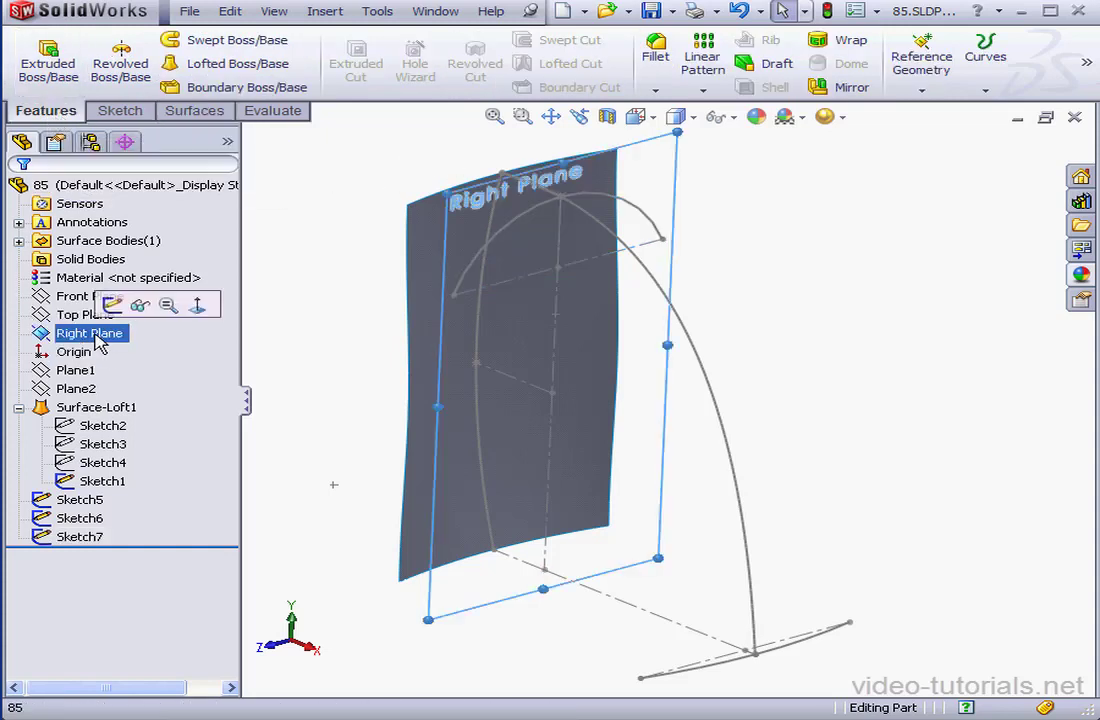
click(921, 88)
click(932, 112)
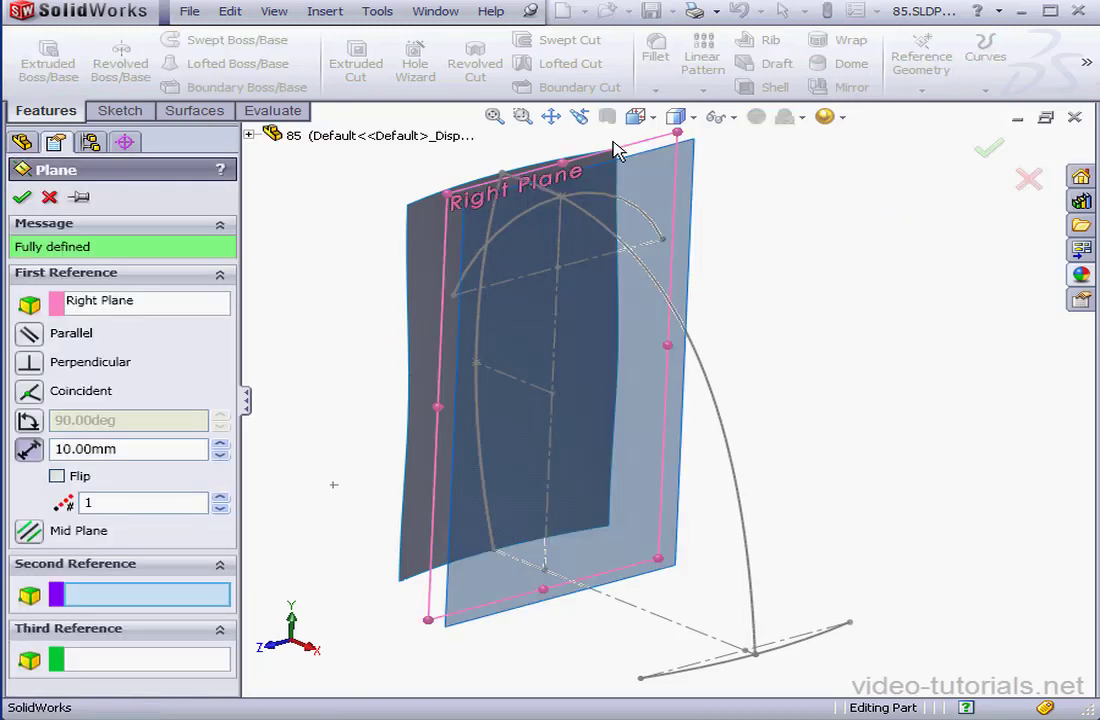
click(501, 174)
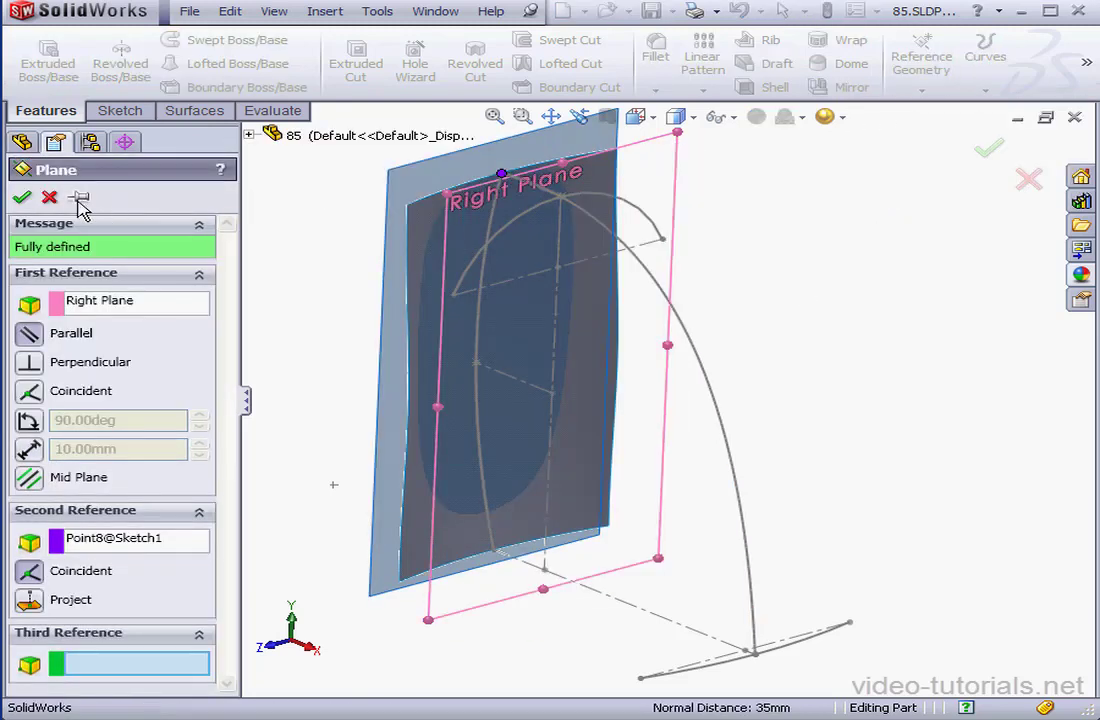
click(22, 197)
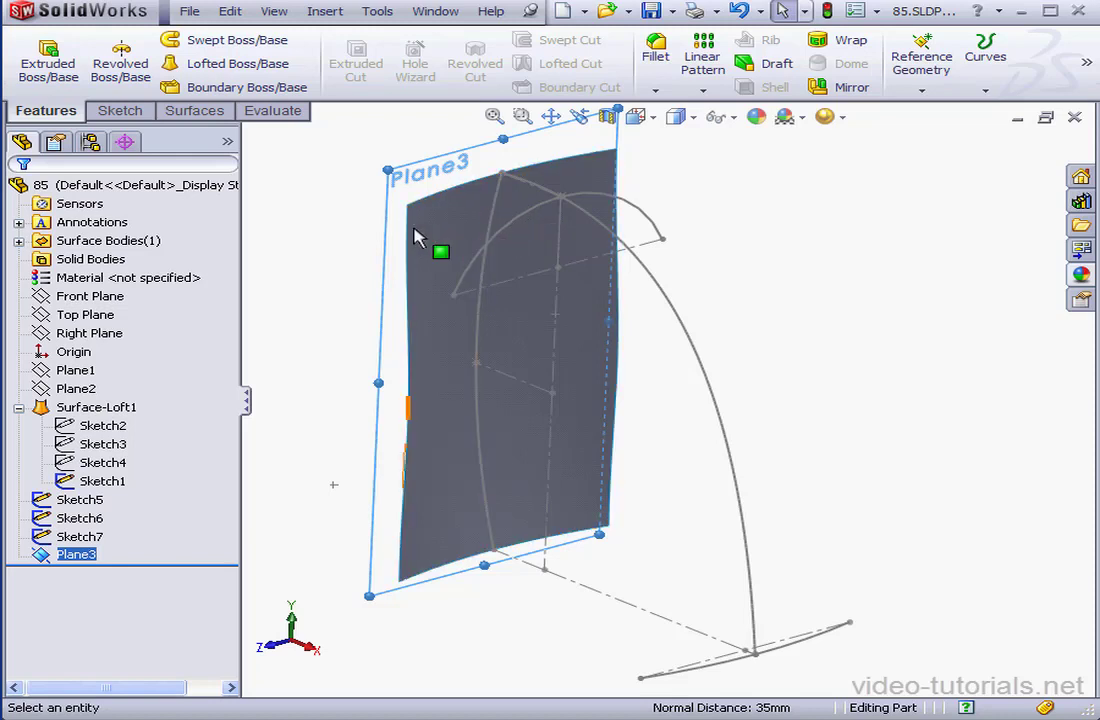
- Insert a derived copy of the Right Plane arc sketch (Sketch7) on the new Plane3
ctrl+click(100, 539)
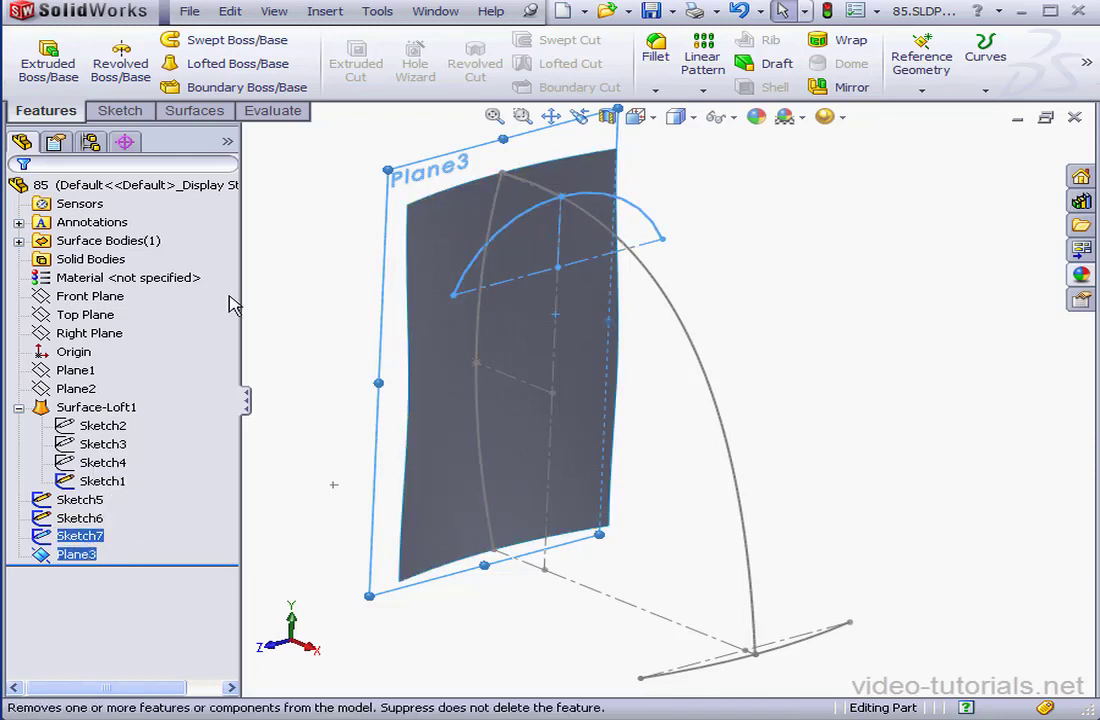
click(330, 12)
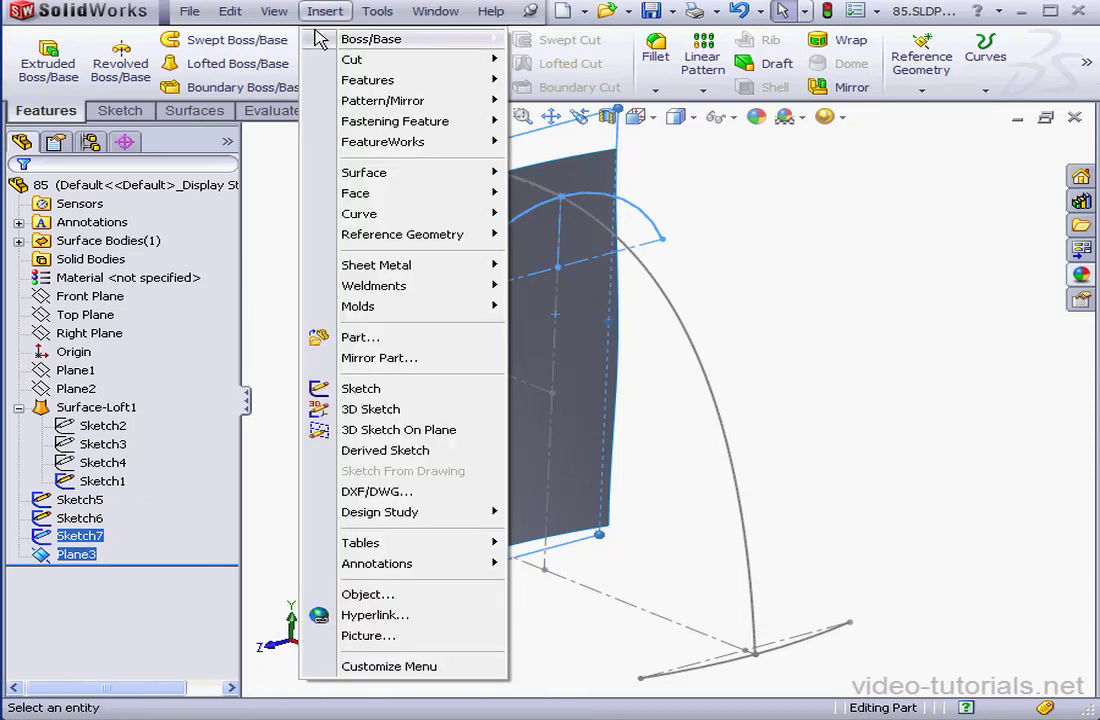
click(368, 453)
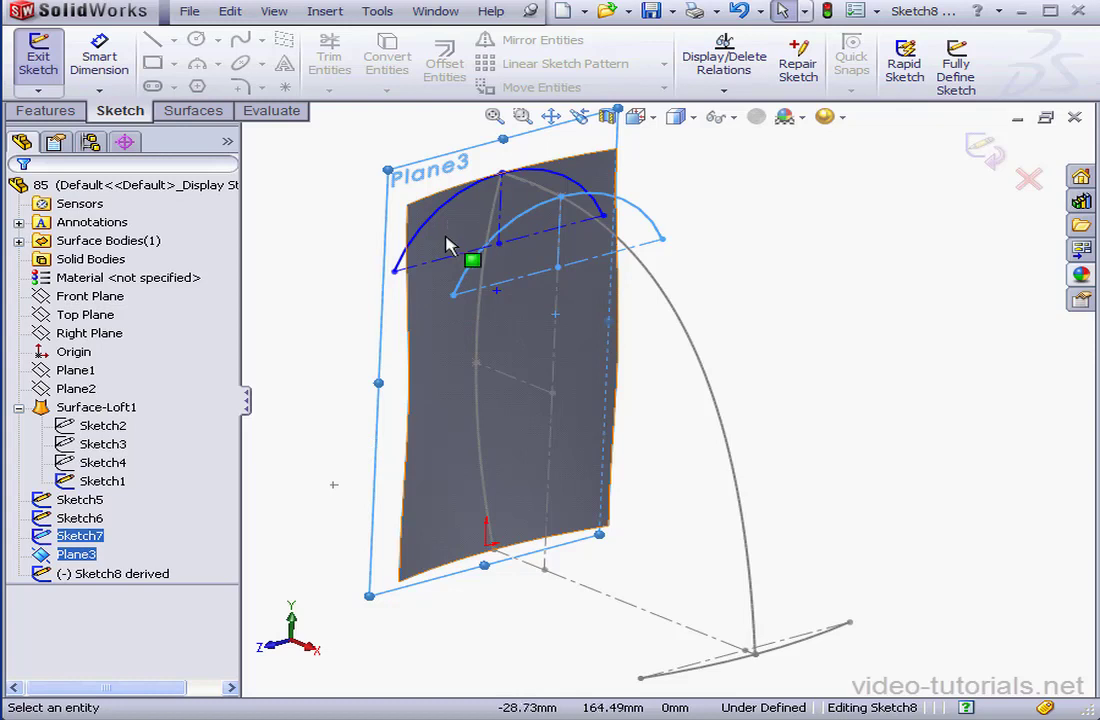
- Make the apex point of the derived arc sketch on Plane3 coincident with the upper endpoint of the Sketch1 curve
mouse_move(507, 179)
mouse_down()
mouse_move(461, 172)
mouse_move(516, 179)
mouse_move(481, 168)
mouse_up()
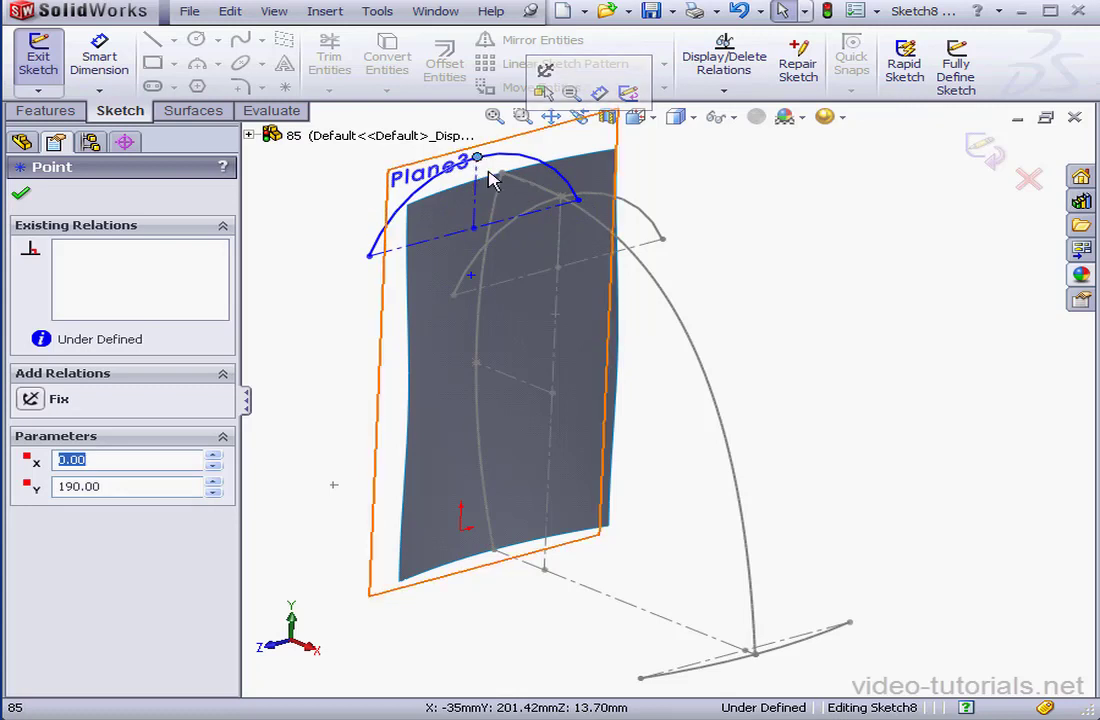
ctrl+click(502, 175)
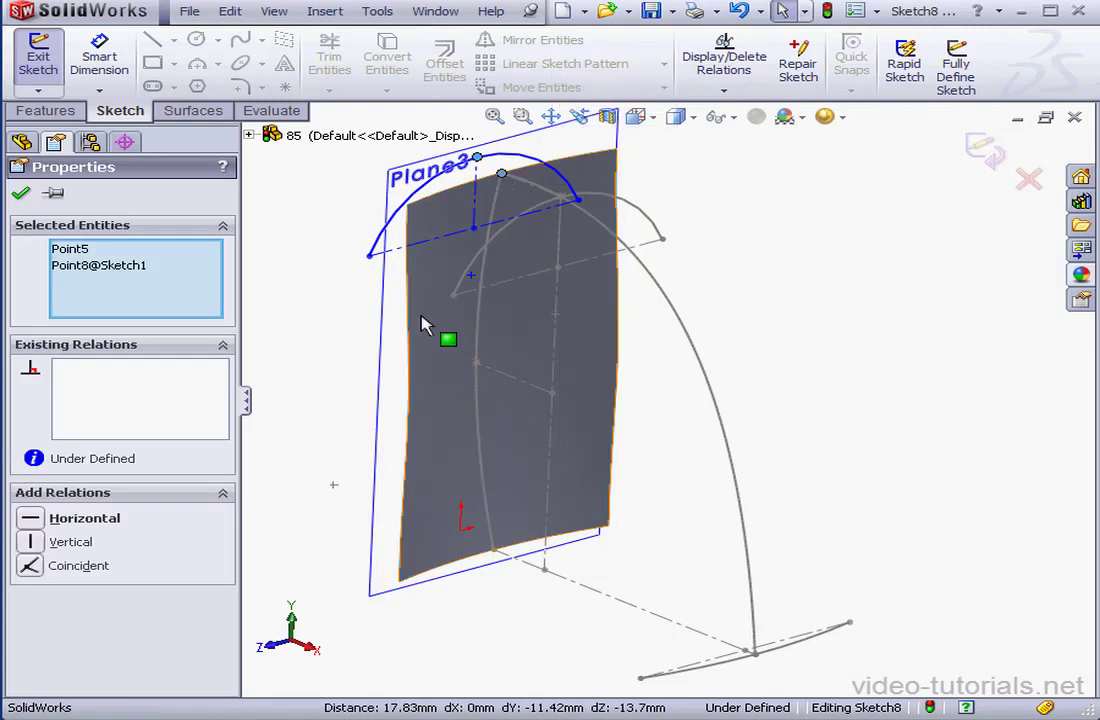
click(33, 568)
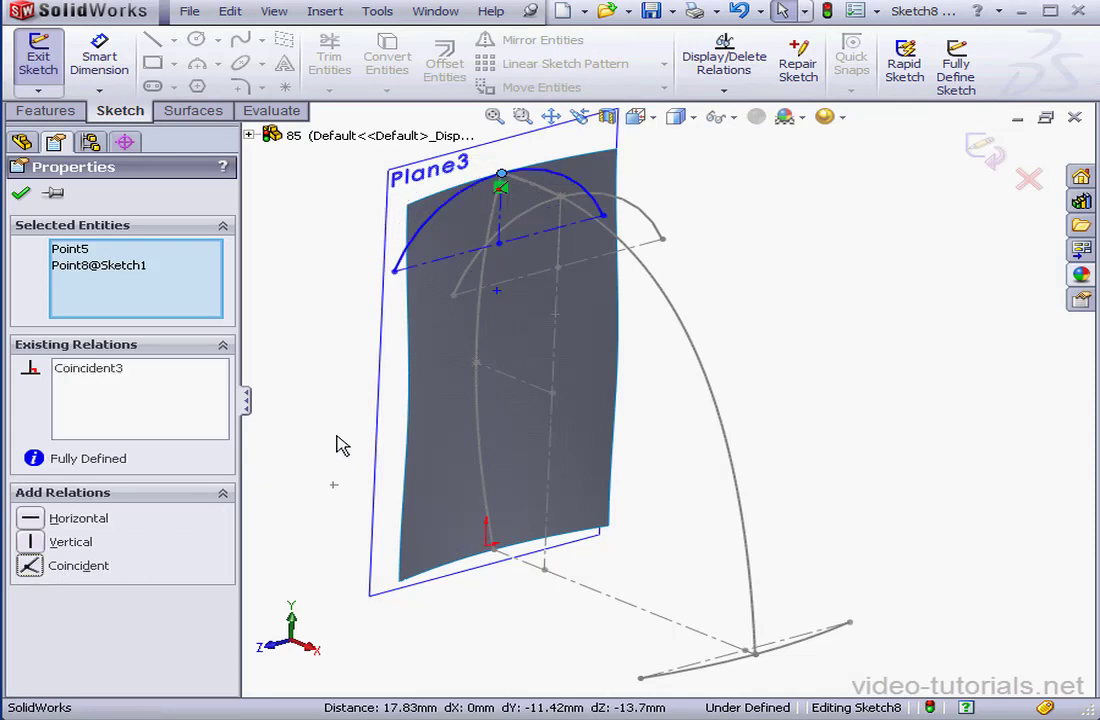
- Add a Coincident relation between the derived arc's lower front endpoint and the matching endpoint of Sketch7, and finish the derived sketch
click(397, 274)
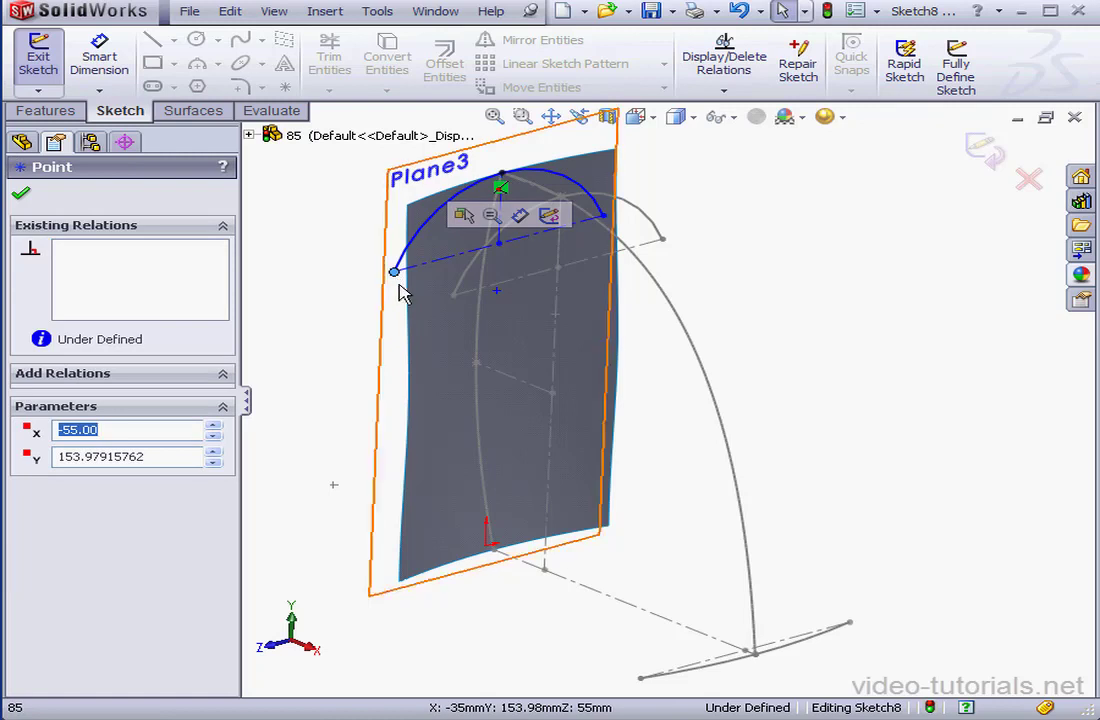
ctrl+click(453, 299)
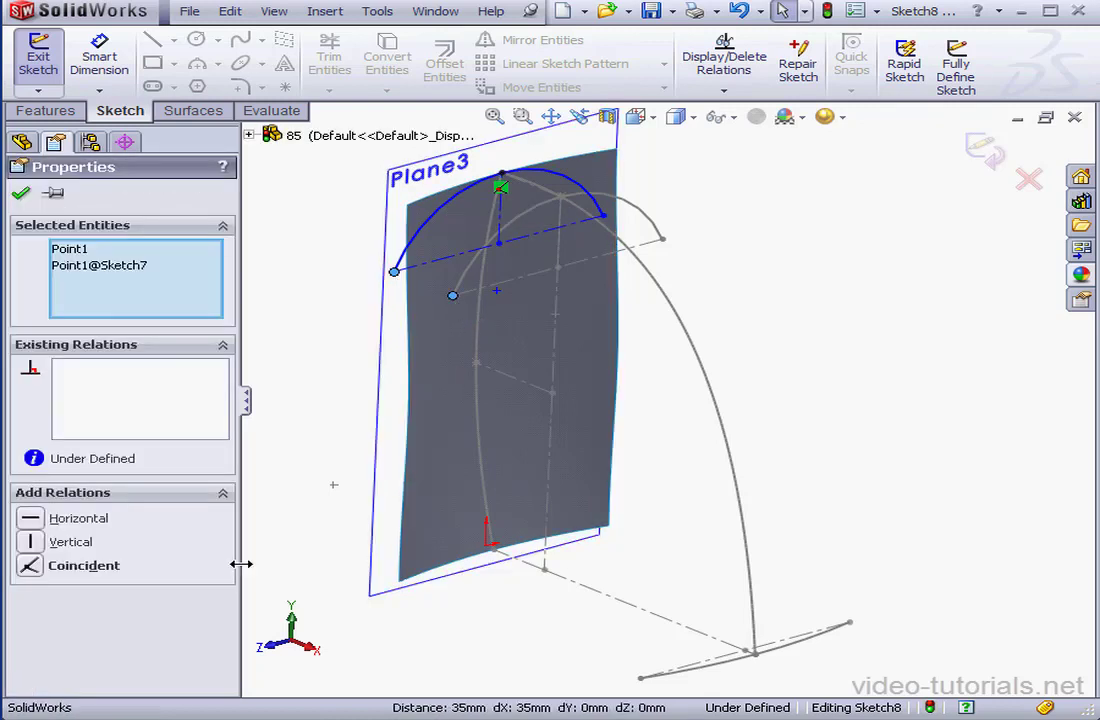
click(30, 567)
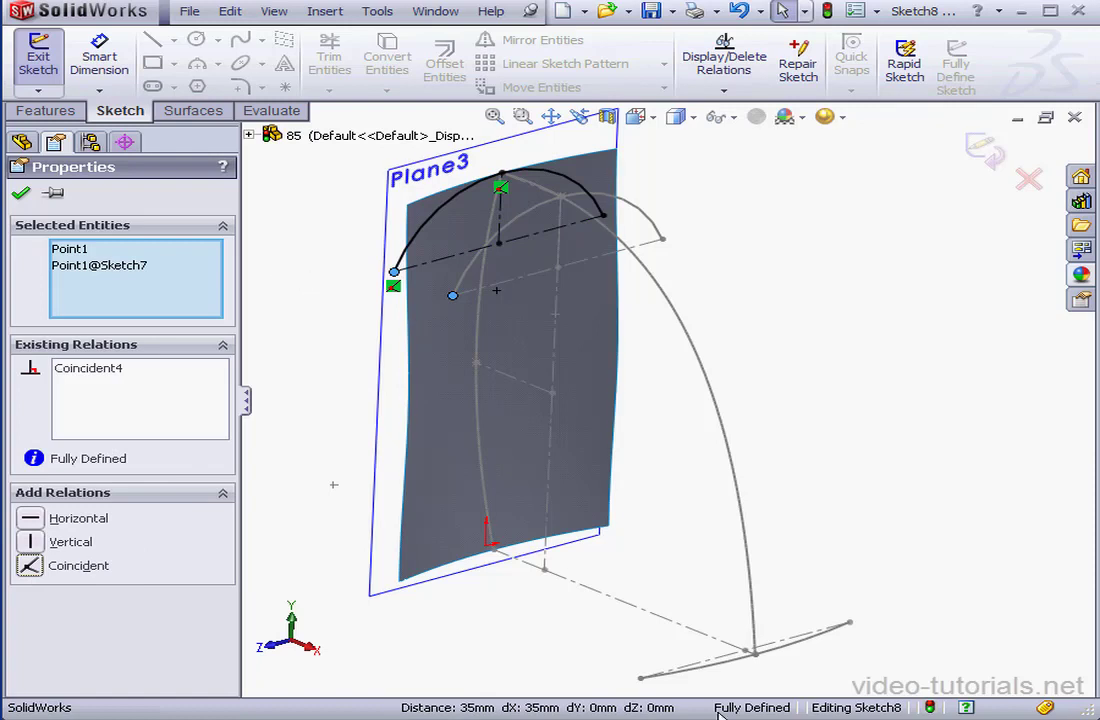
click(18, 189)
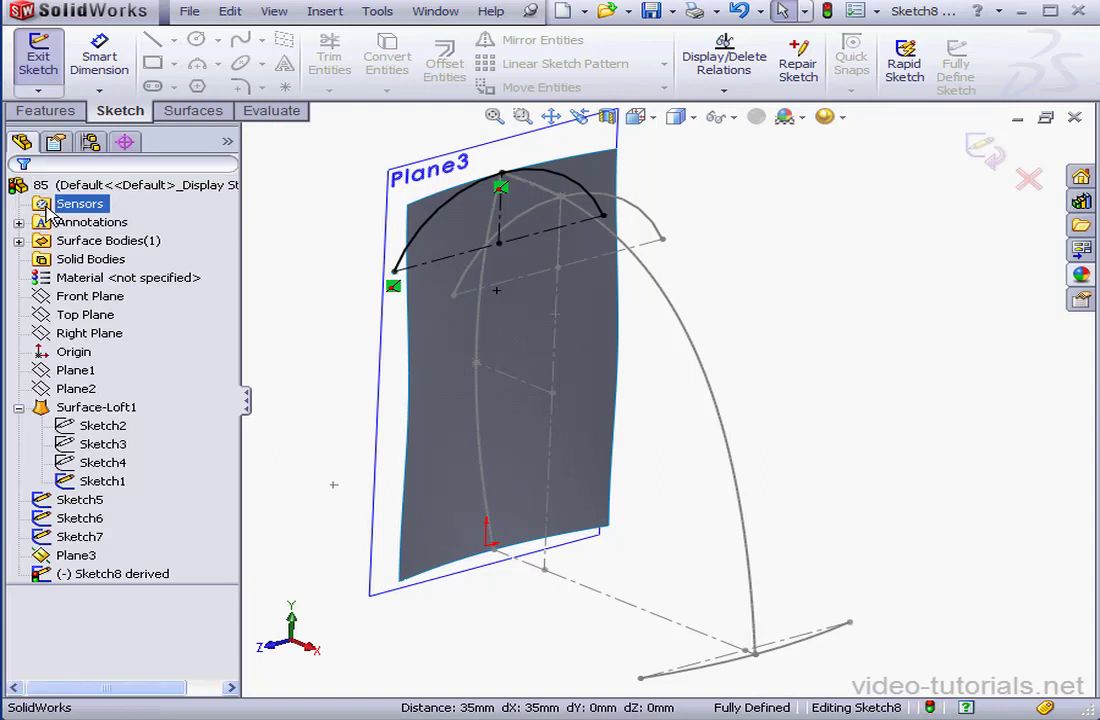
click(990, 160)
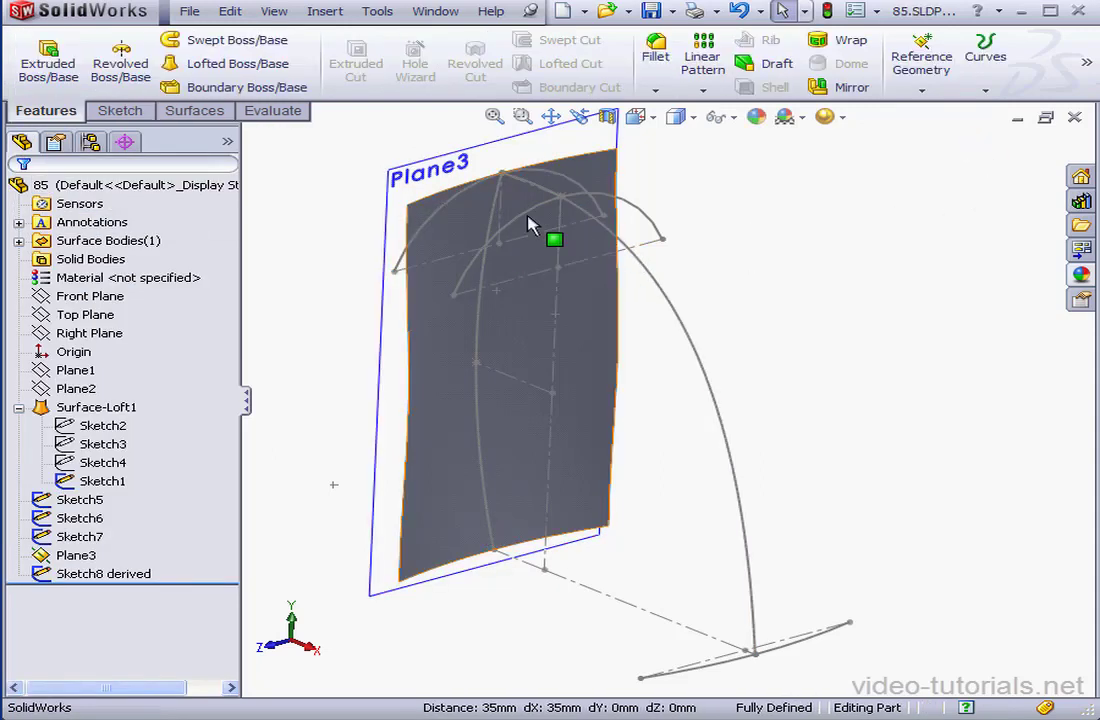
- Create a lofted surface through profiles Sketch6, Sketch7 and Sketch8, using the Front Plane spline Sketch5 as guide curve
click(192, 110)
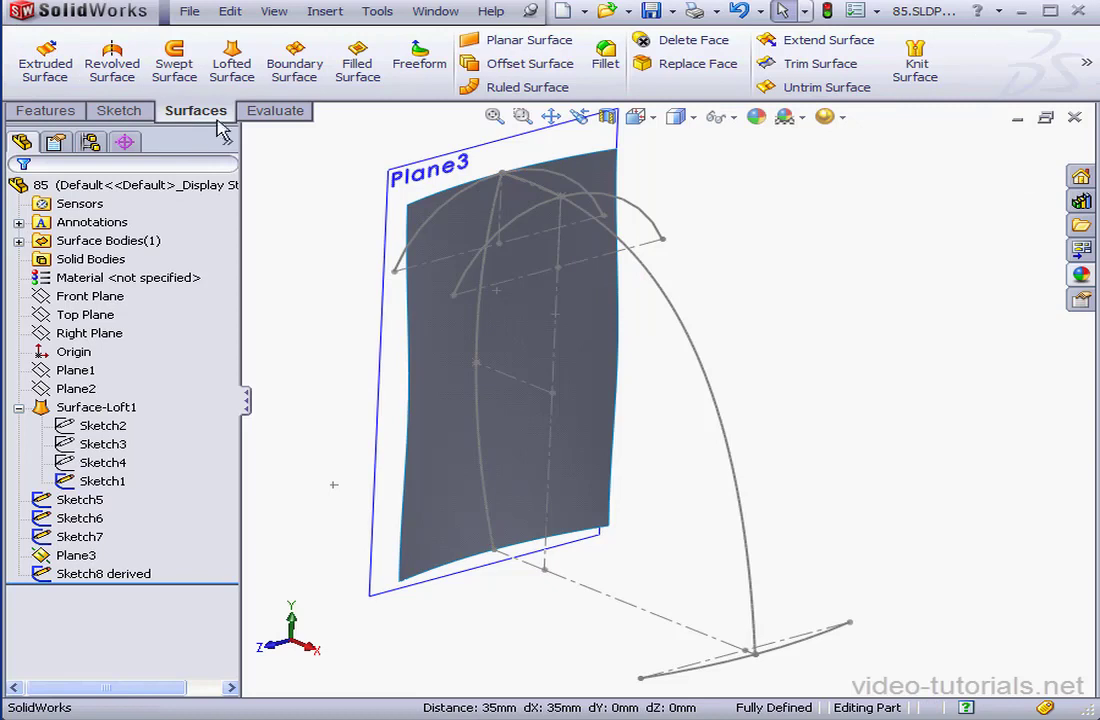
click(231, 62)
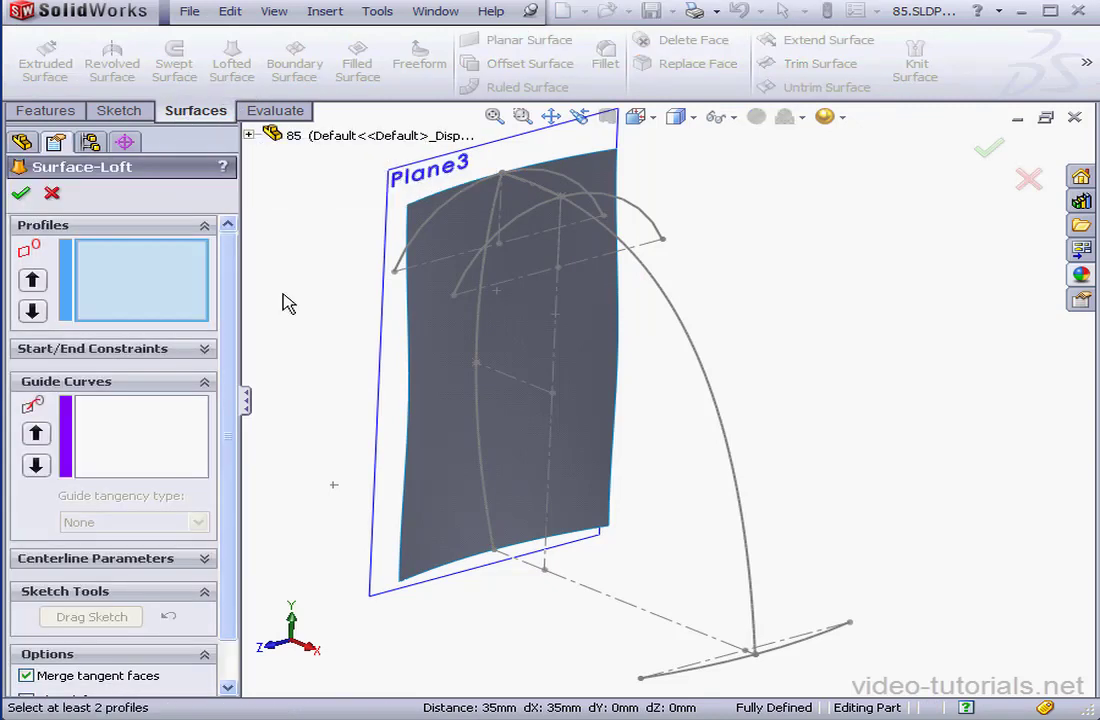
click(641, 681)
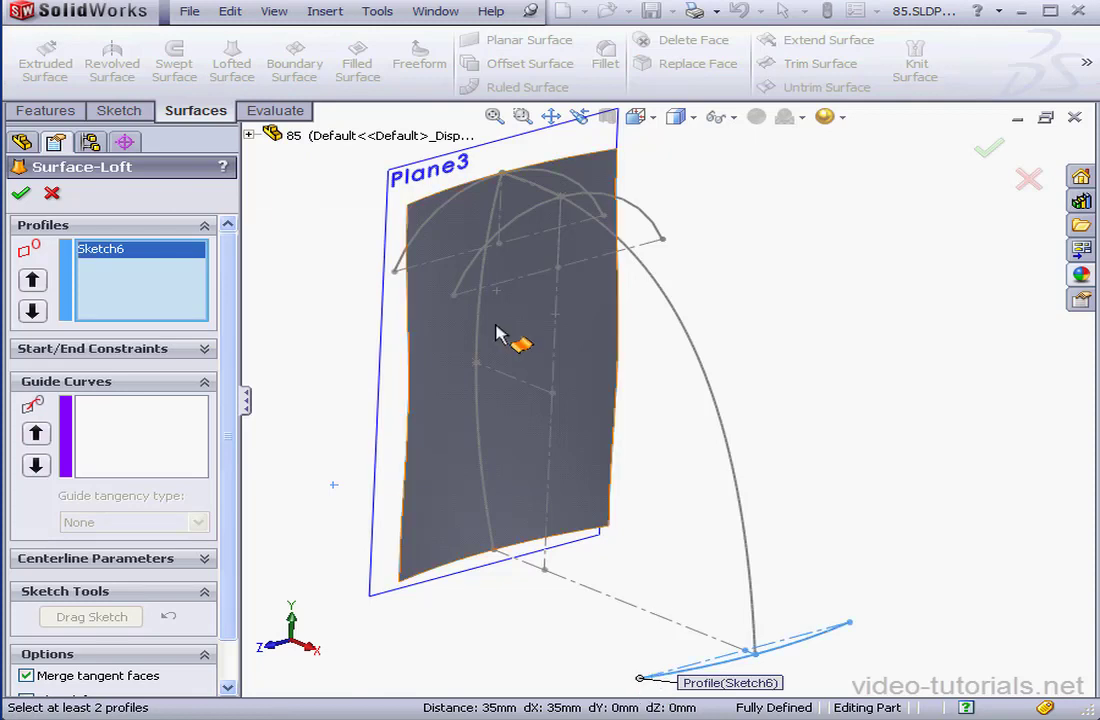
click(454, 297)
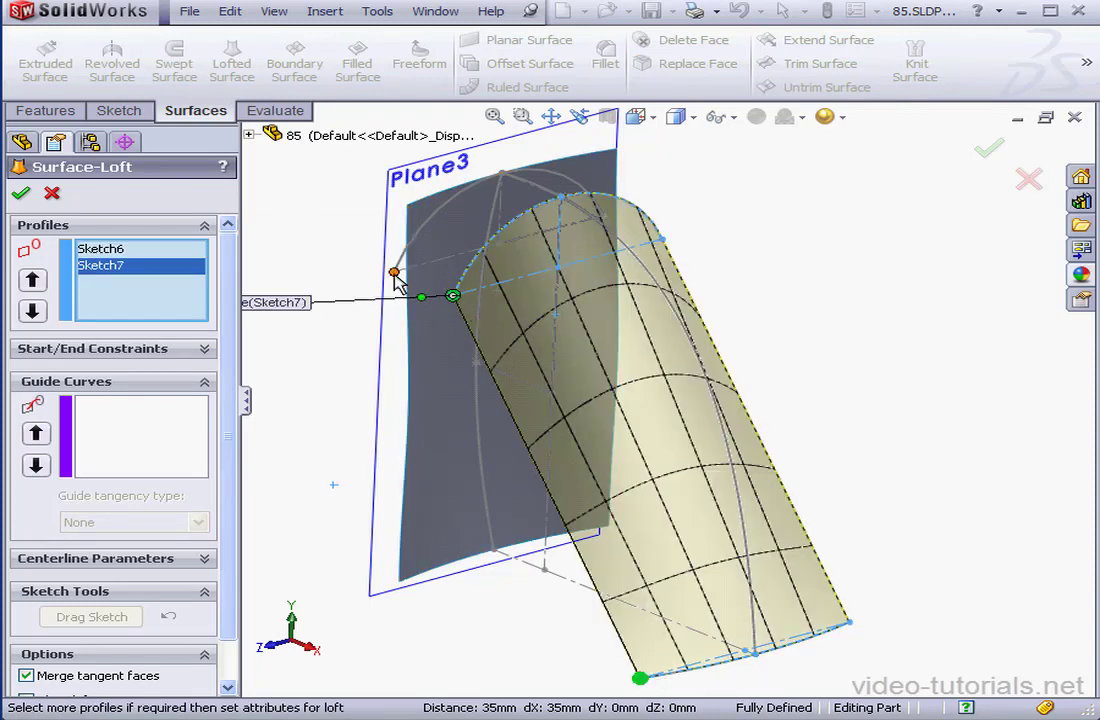
click(396, 273)
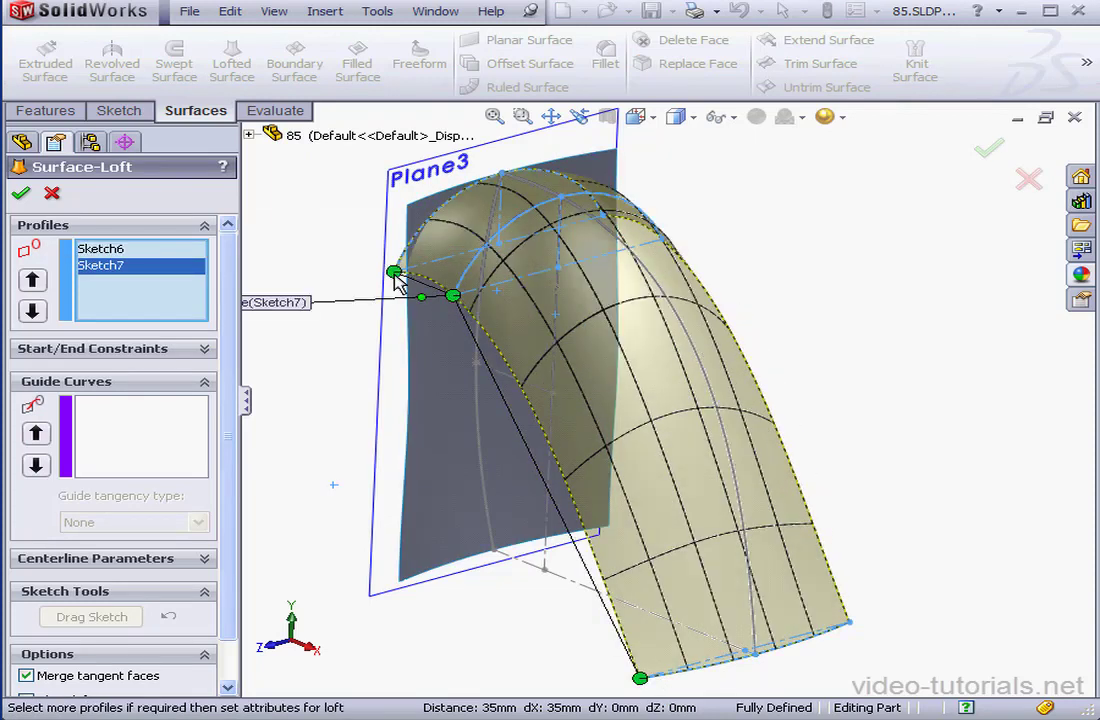
click(160, 430)
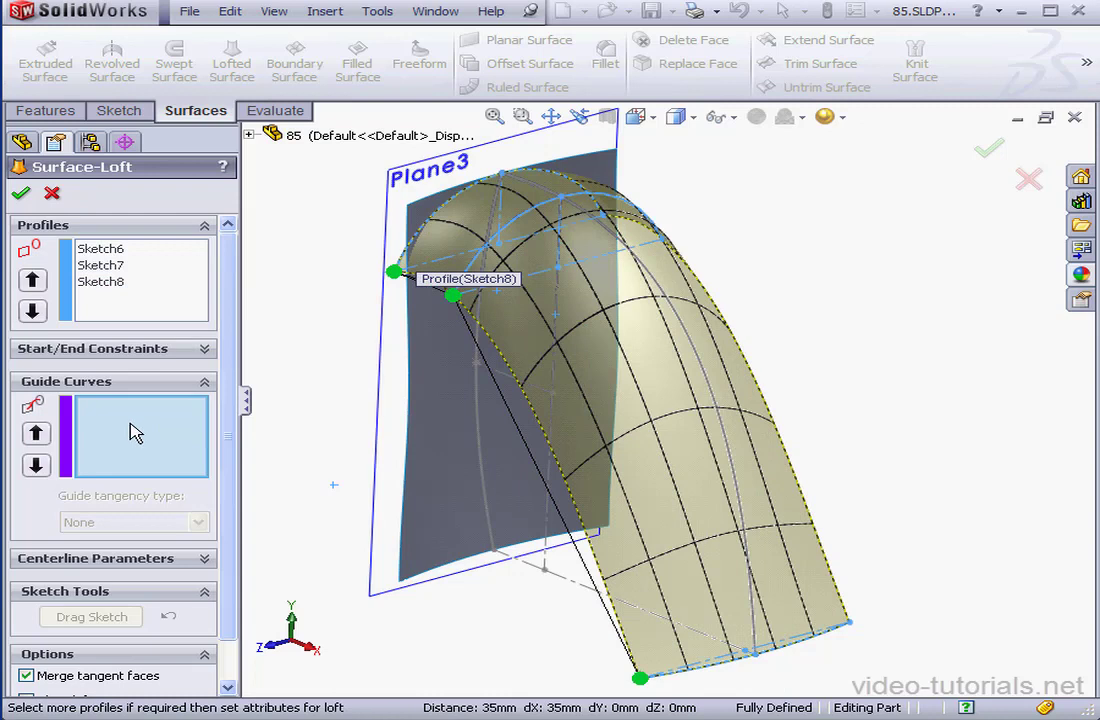
click(738, 482)
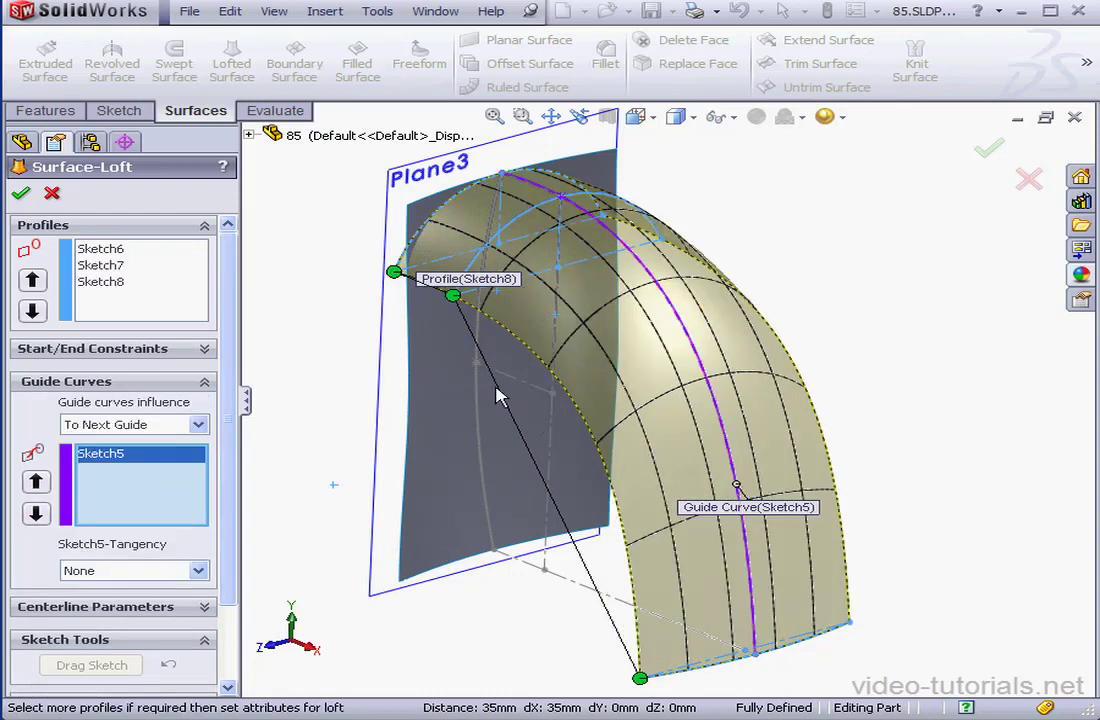
click(21, 192)
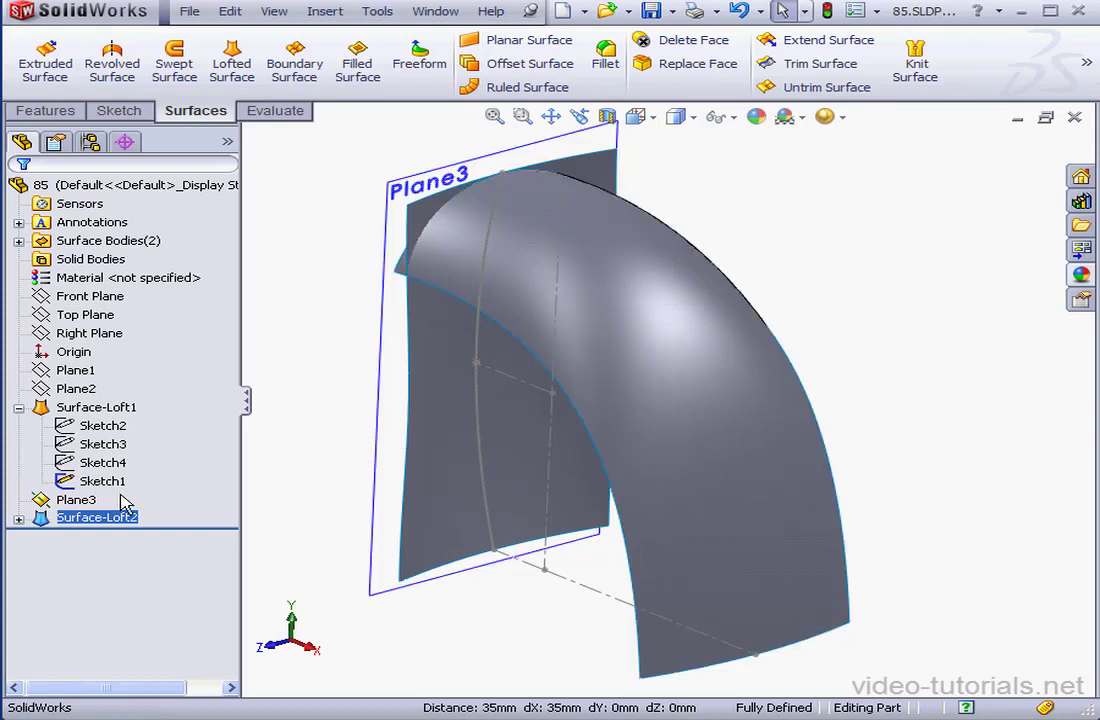
- Hide the reference plane Plane3
ctrl+click(80, 500)
right_click(85, 507)
click(124, 464)
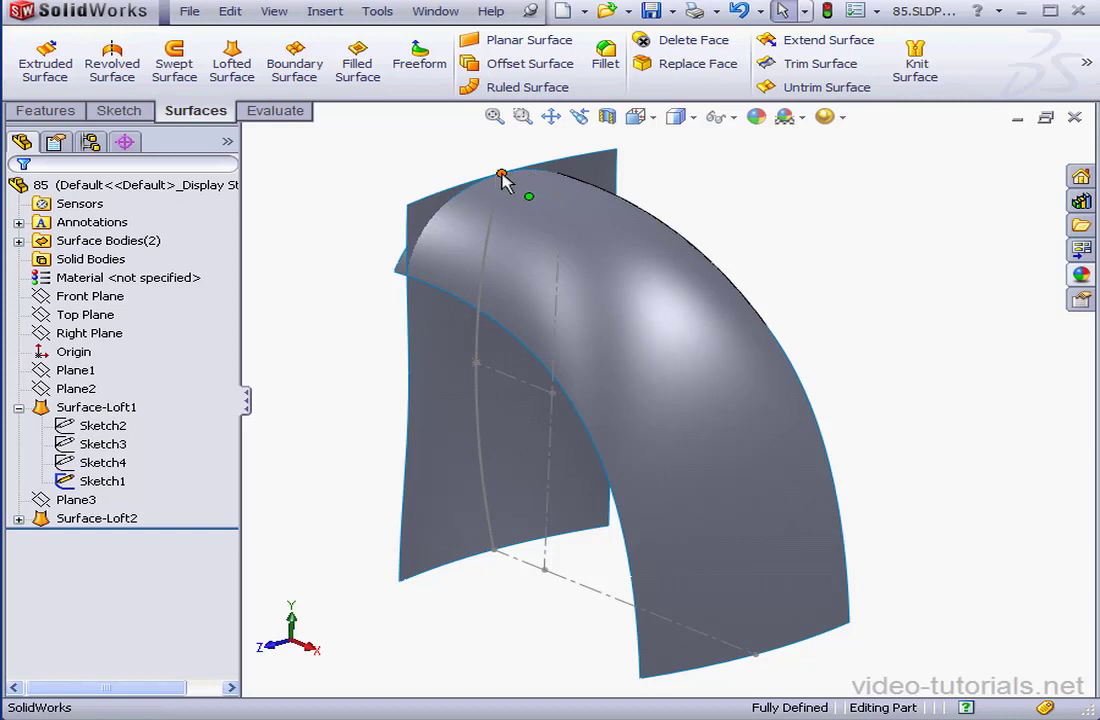
- Extend the upper edge of the first lofted surface by 20 mm with the Same surface extension type
click(835, 48)
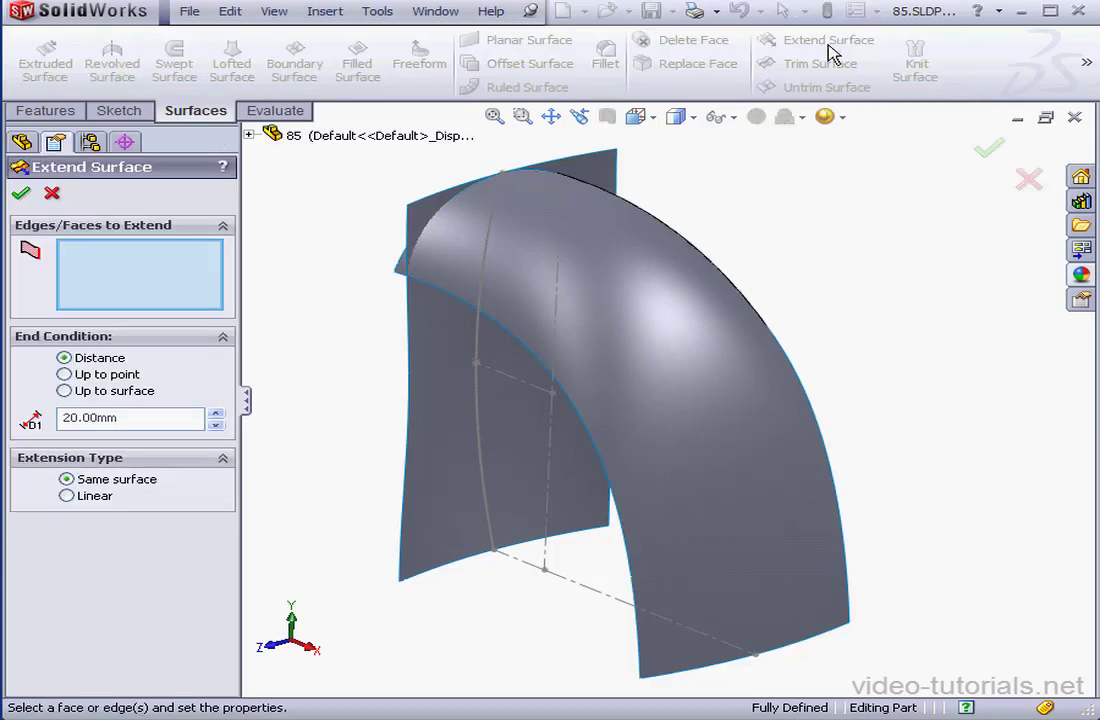
click(559, 166)
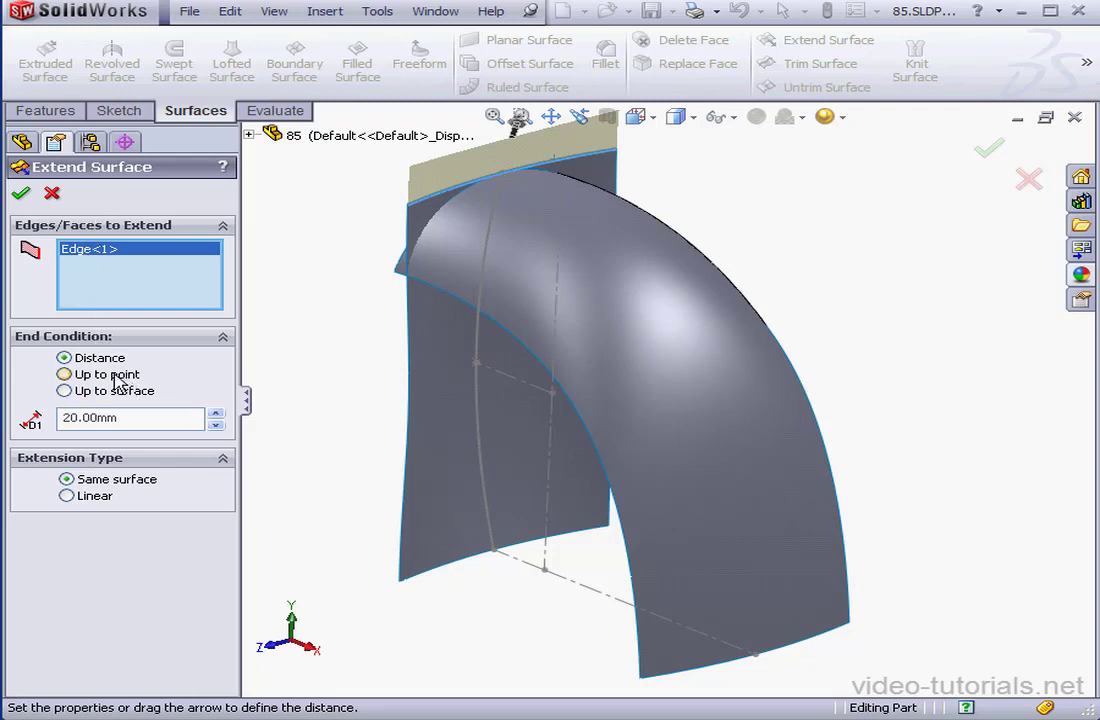
click(21, 193)
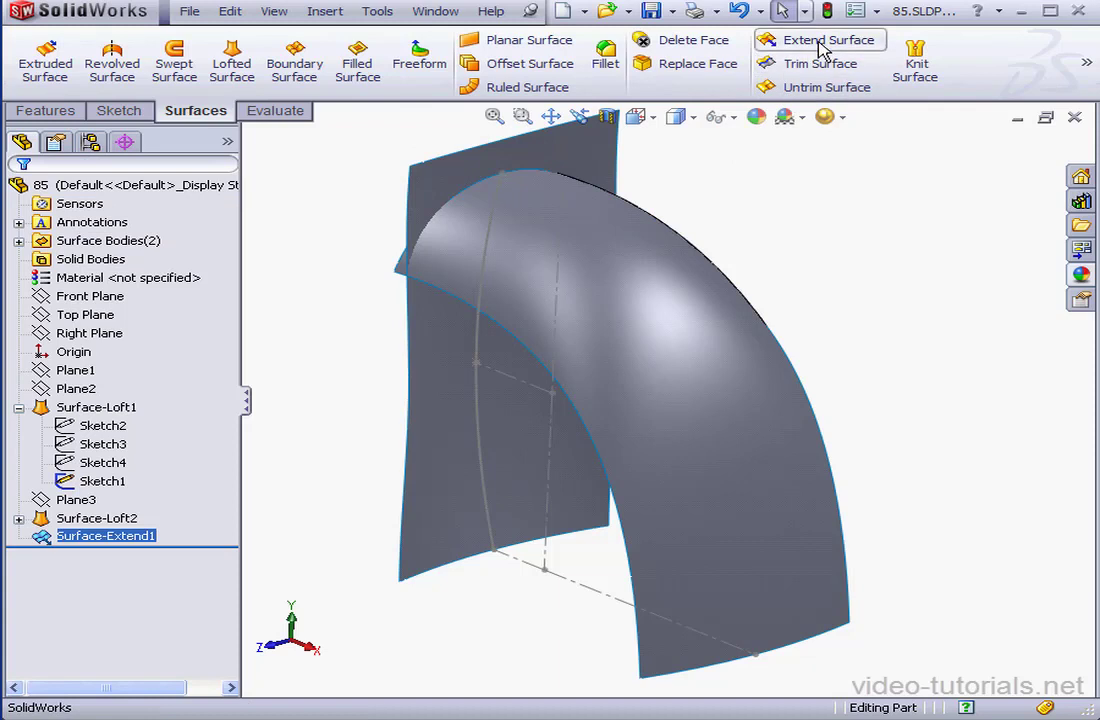
- Extend the arched surface by 20 mm past its arc edge at the upright surface, using the Same surface extension type
click(825, 40)
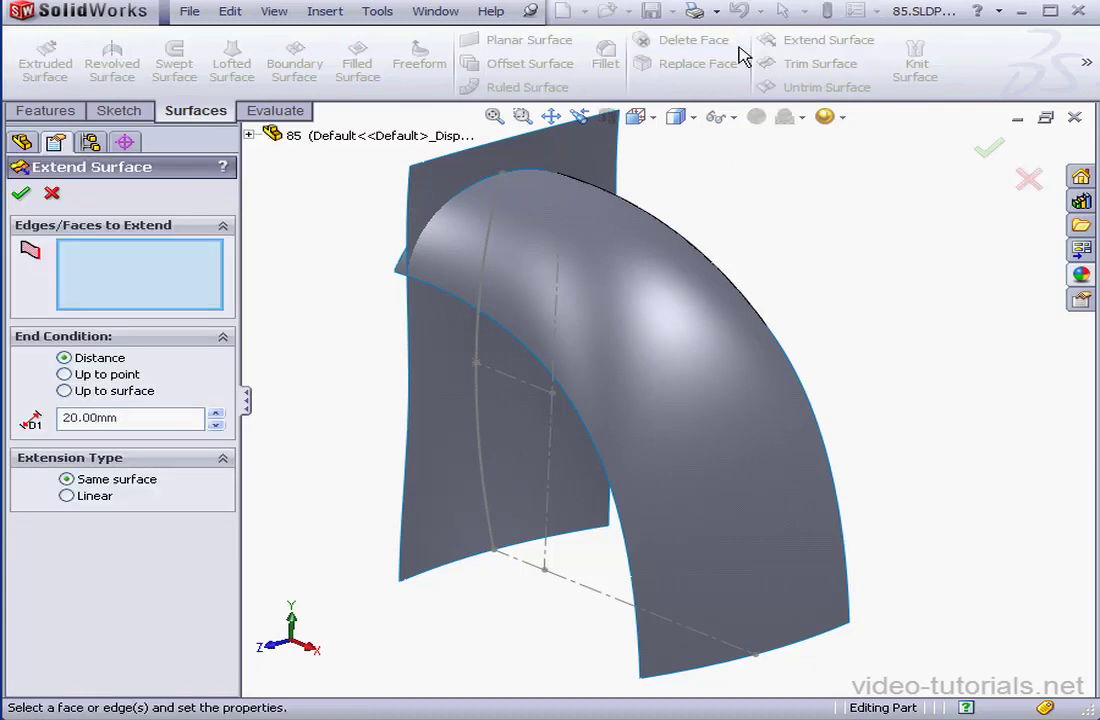
click(399, 272)
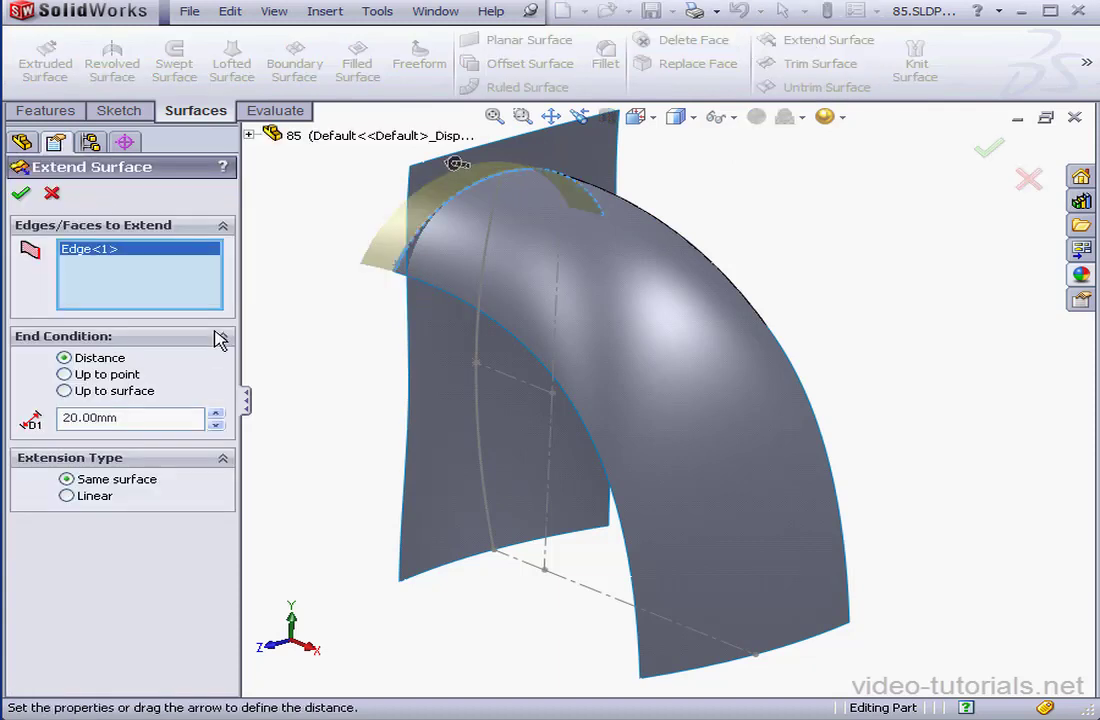
click(21, 195)
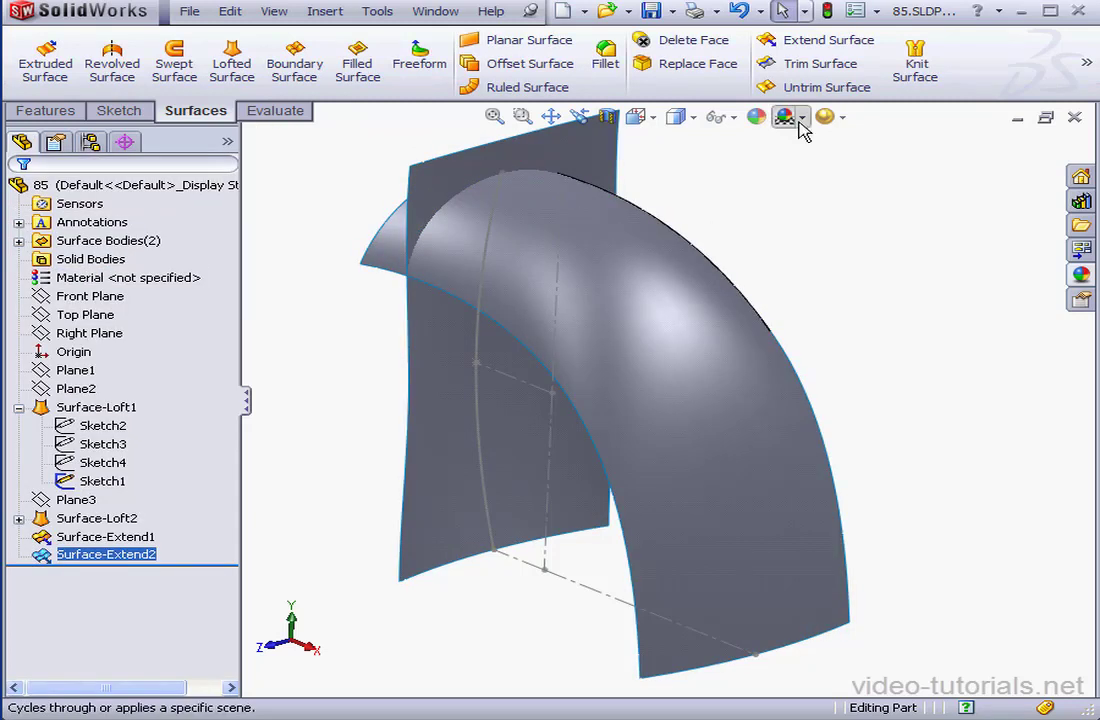
- Mutually trim Surface-Extend2 and Surface-Extend1, keeping the upright surface's part below the arch and the large outer part of the arched surface
click(830, 66)
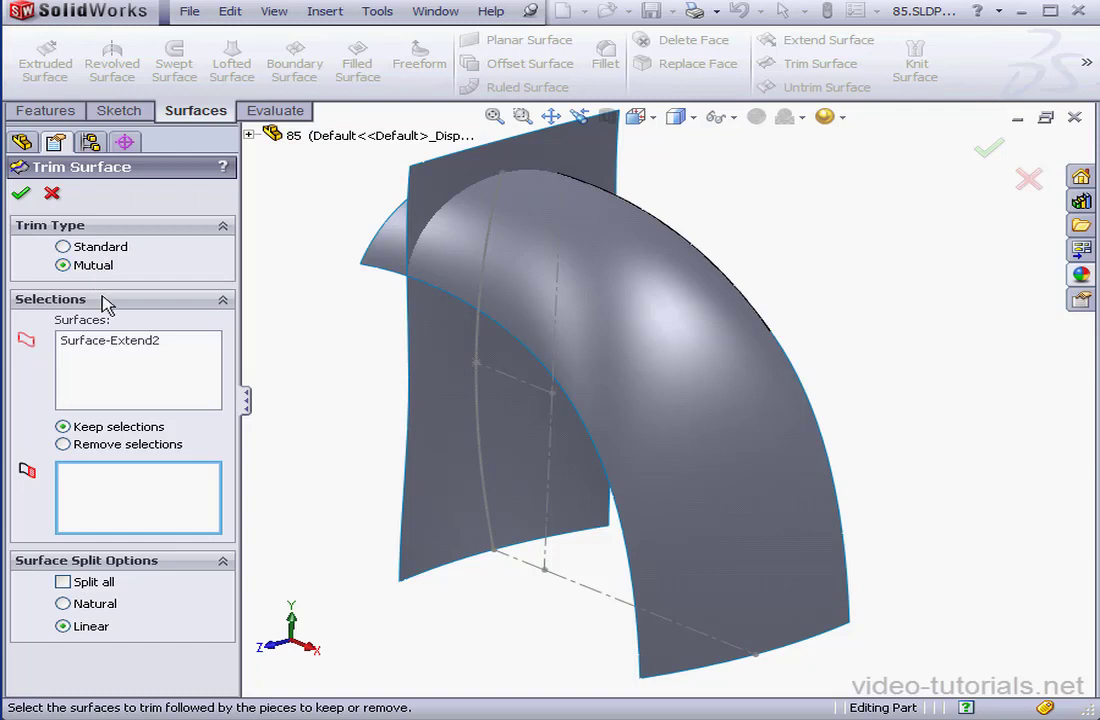
click(125, 345)
click(450, 452)
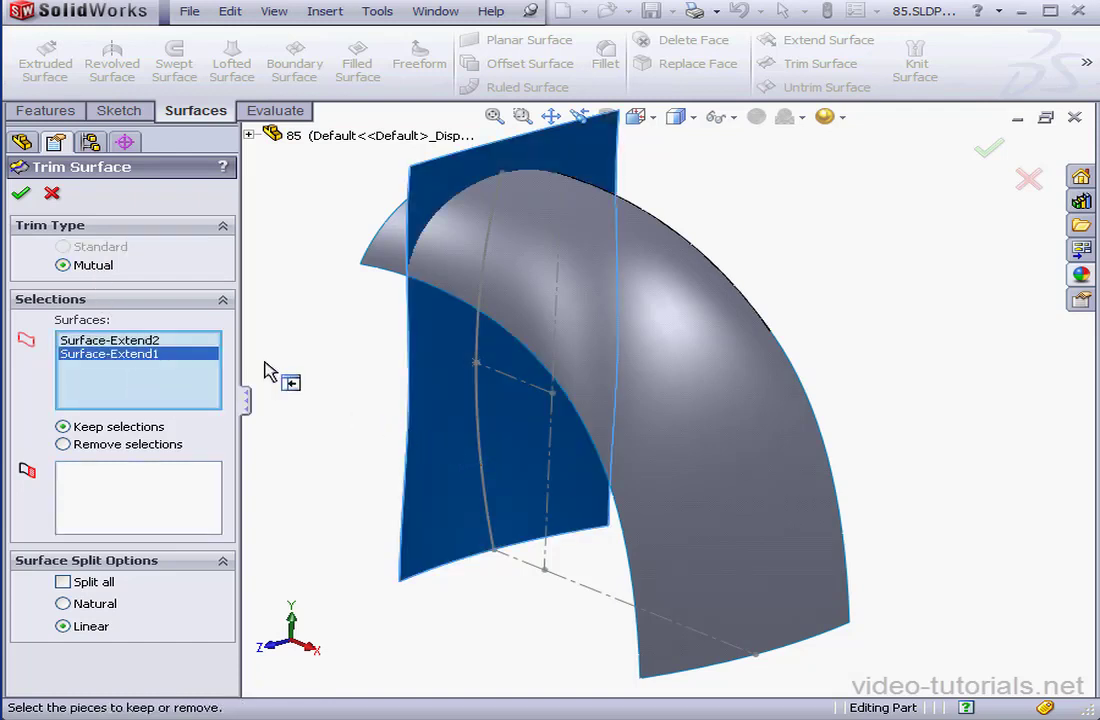
click(172, 505)
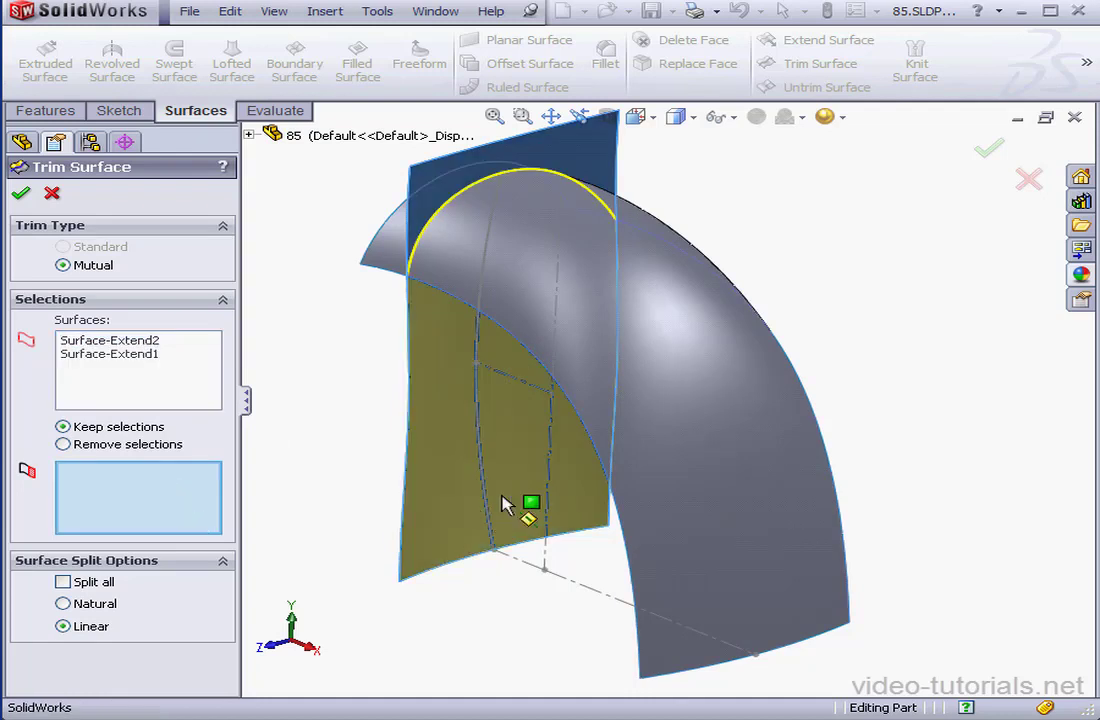
click(466, 486)
click(700, 476)
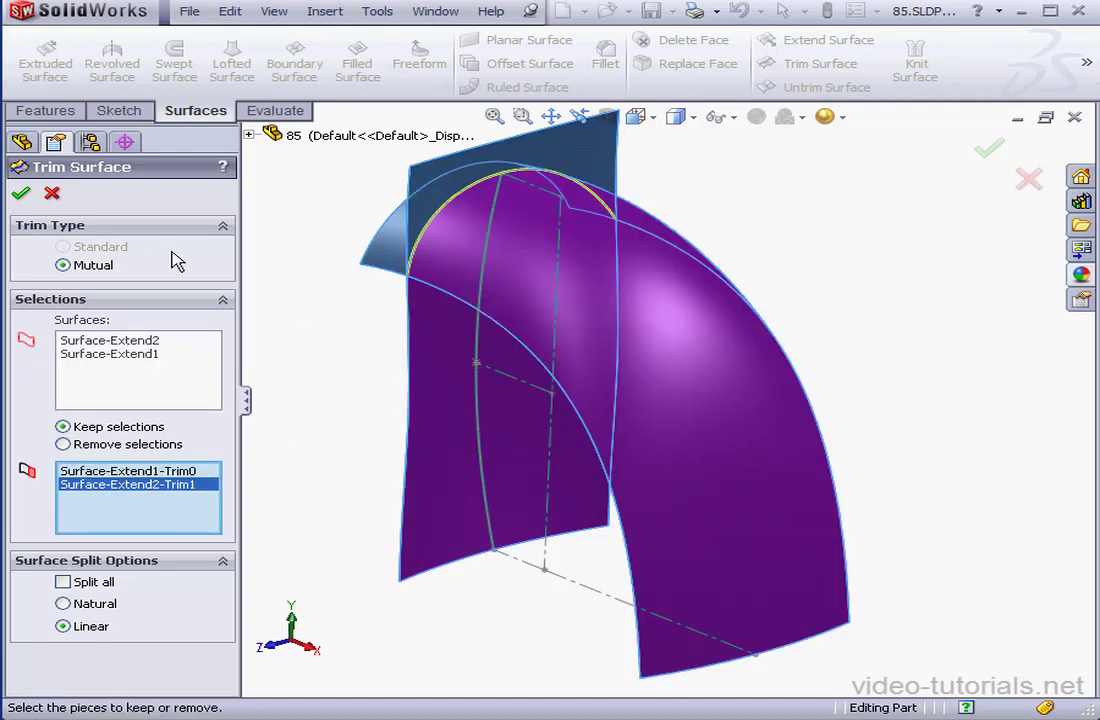
click(22, 196)
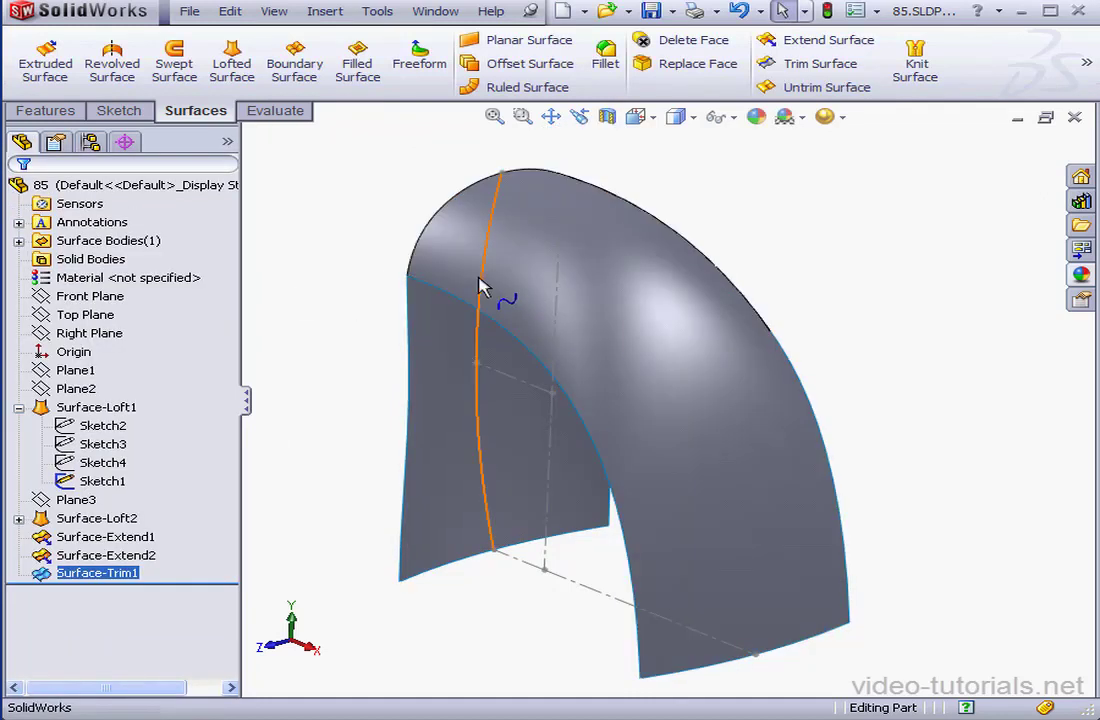